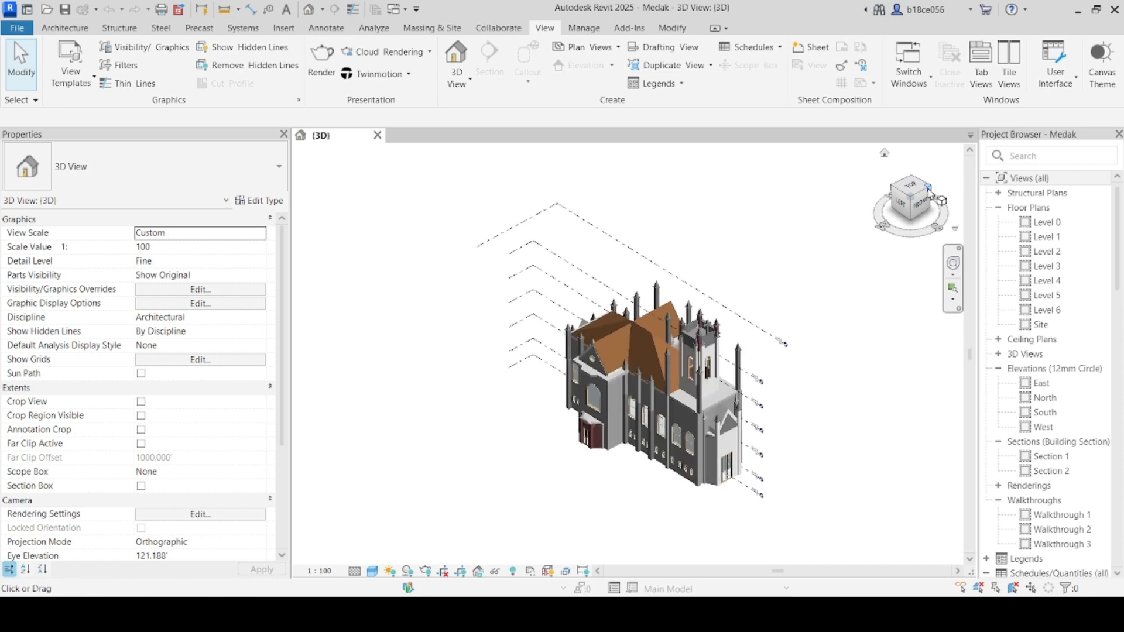
pyautogui.click(928, 188)
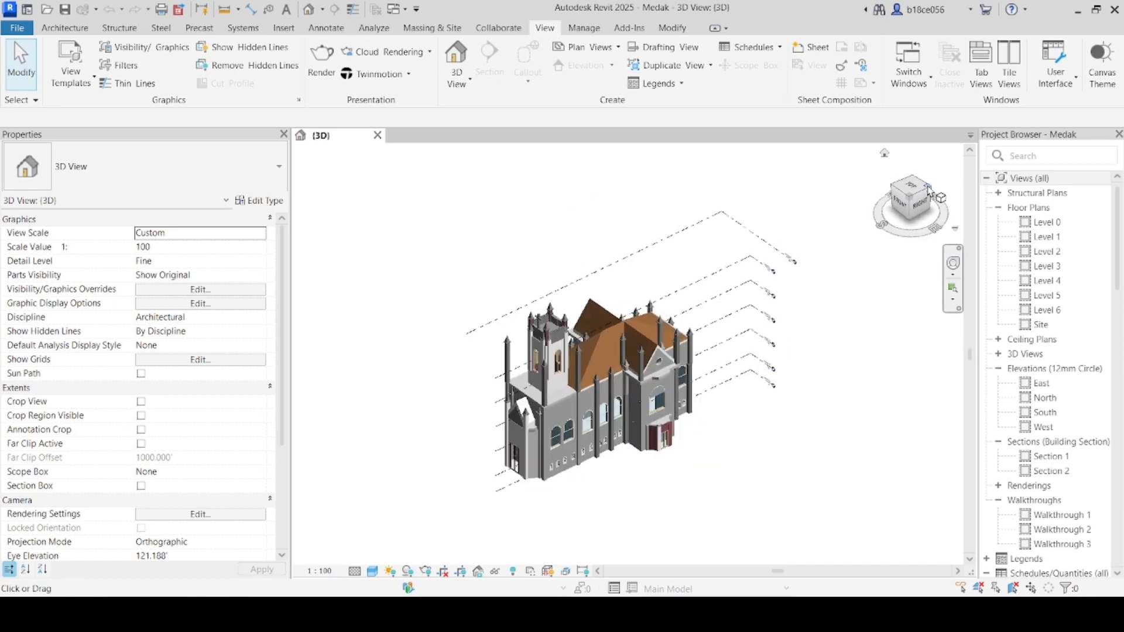
pyautogui.click(930, 195)
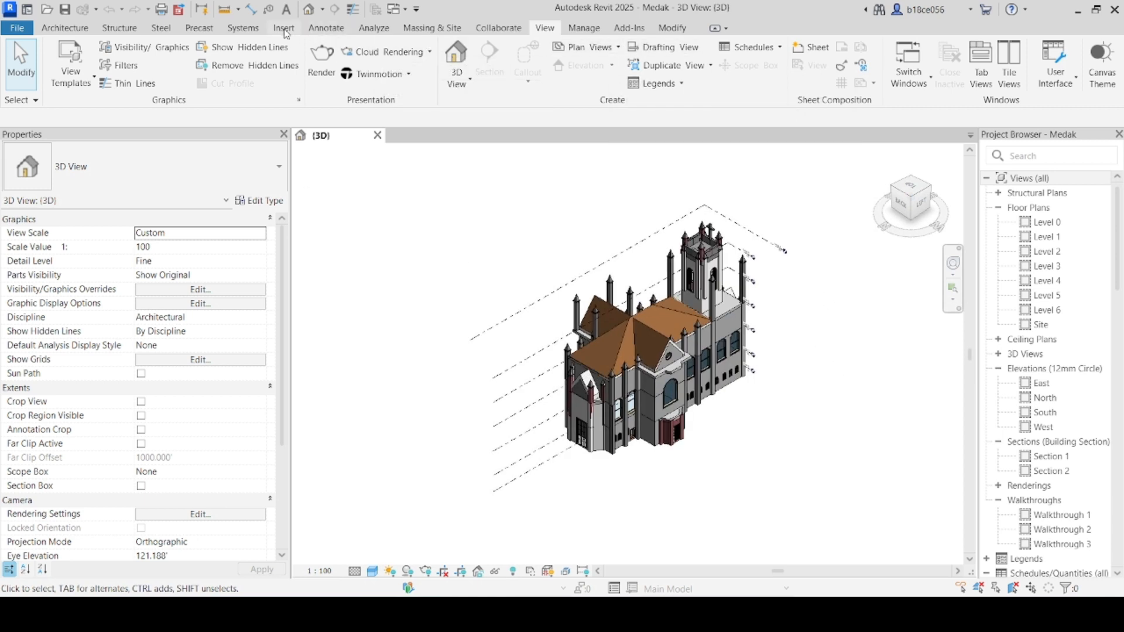
pyautogui.click(285, 30)
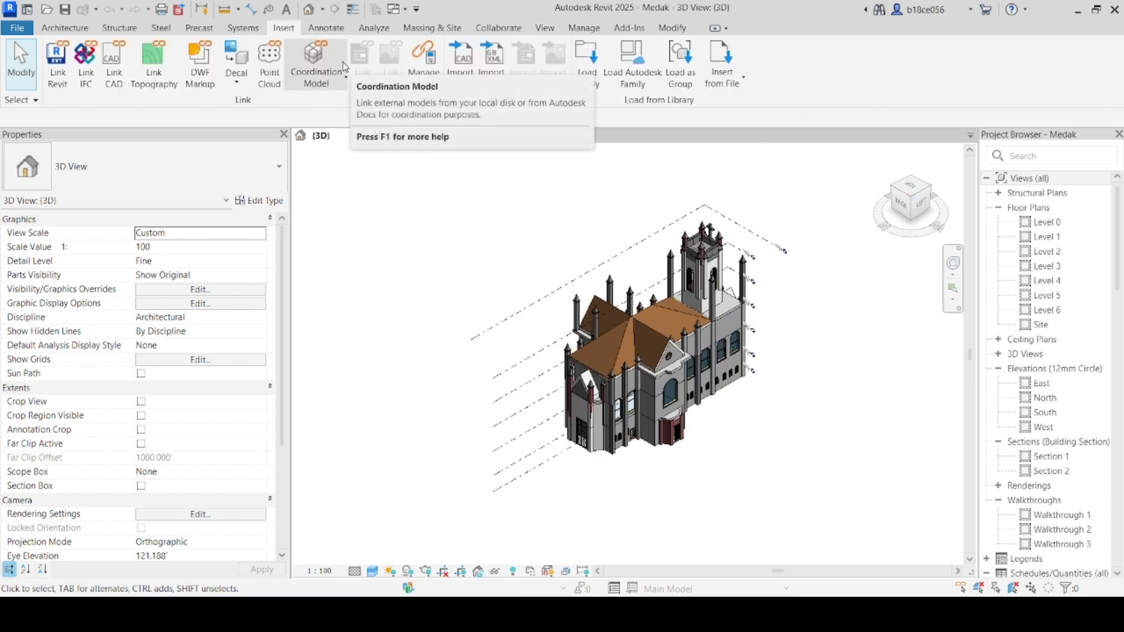
pyautogui.click(254, 32)
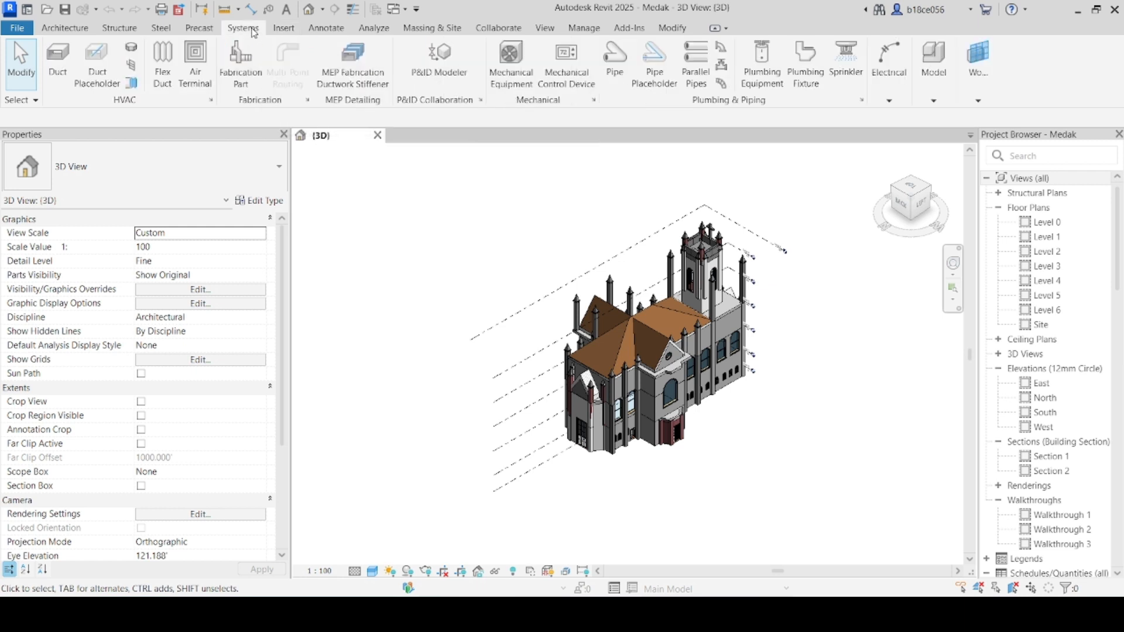
# - Create a rectangular toposolid on Level 0 around the church, about 150 by 160 feet, sketching its boundary in the top view
pyautogui.click(448, 30)
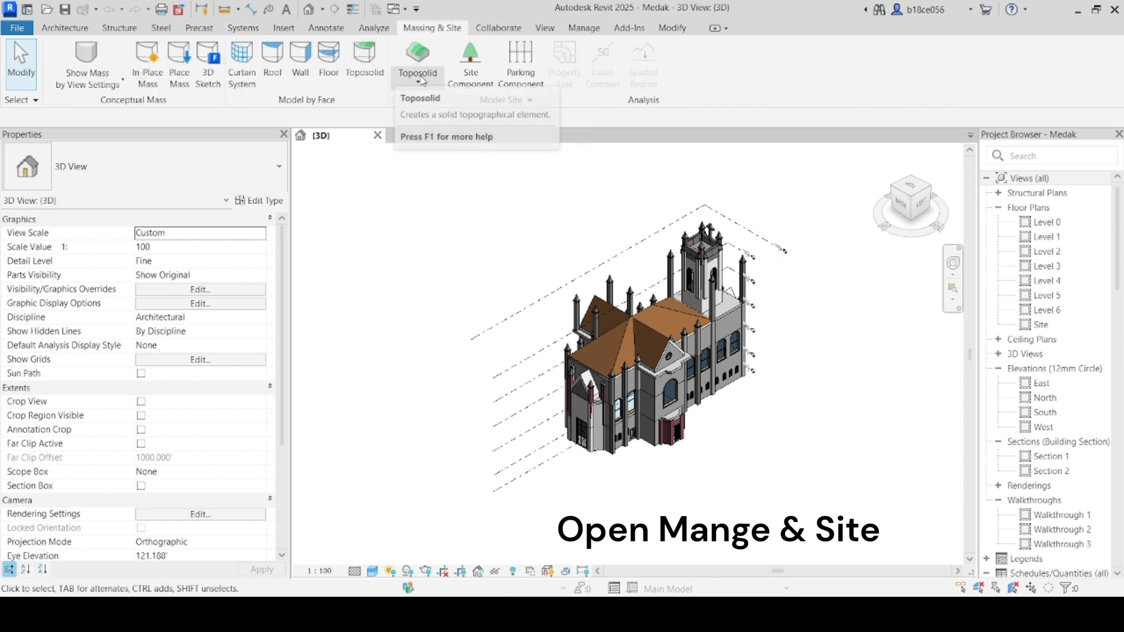
pyautogui.click(418, 55)
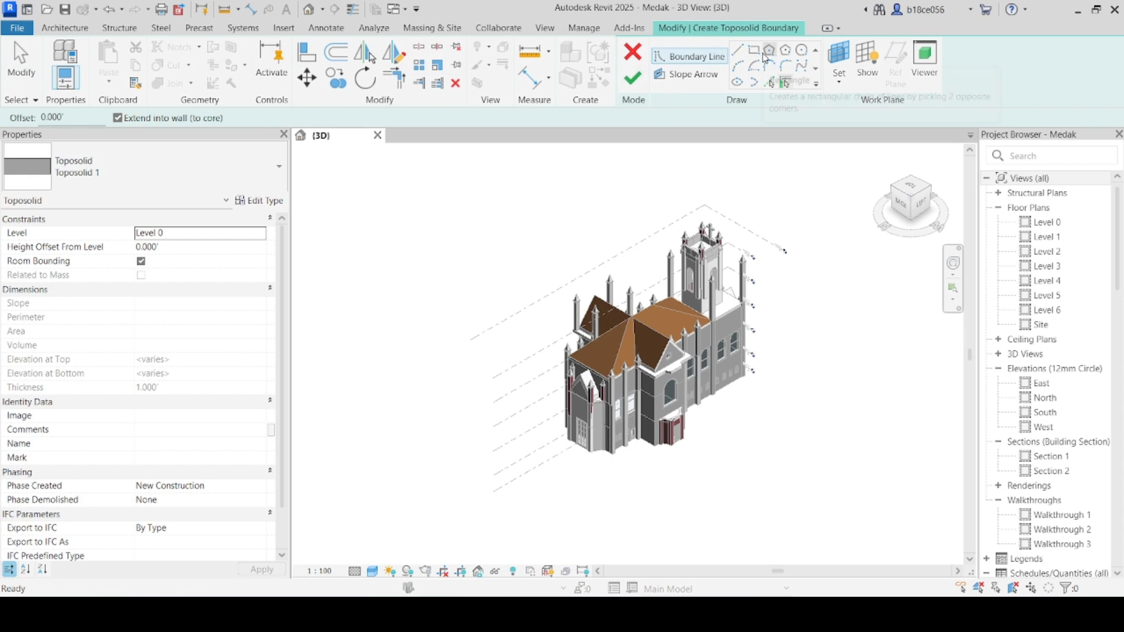
pyautogui.click(910, 191)
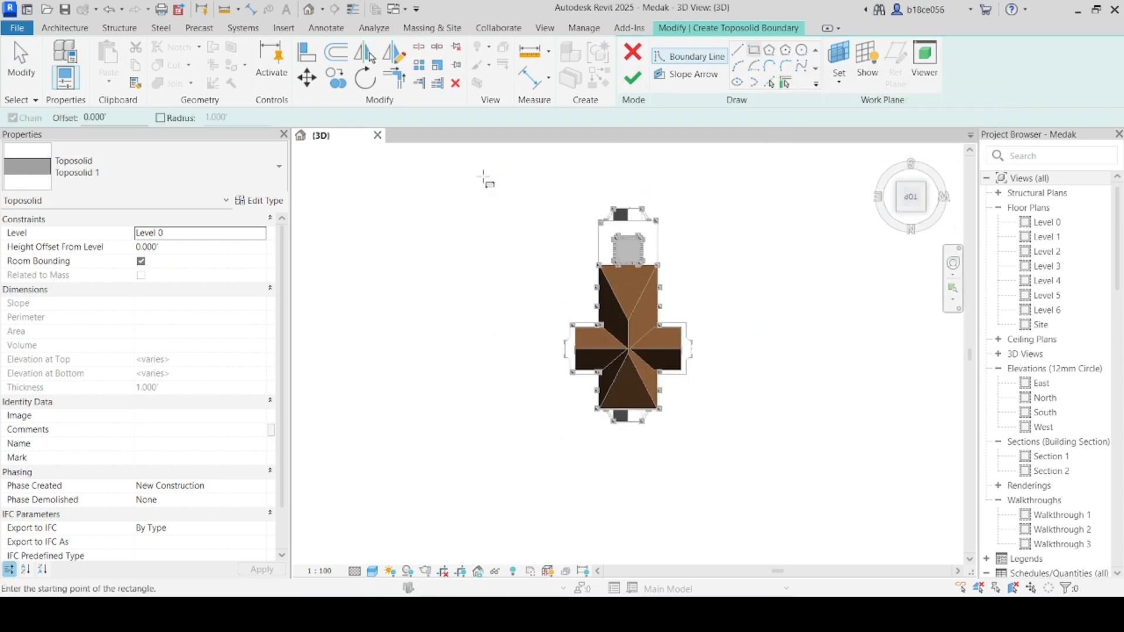
pyautogui.click(486, 170)
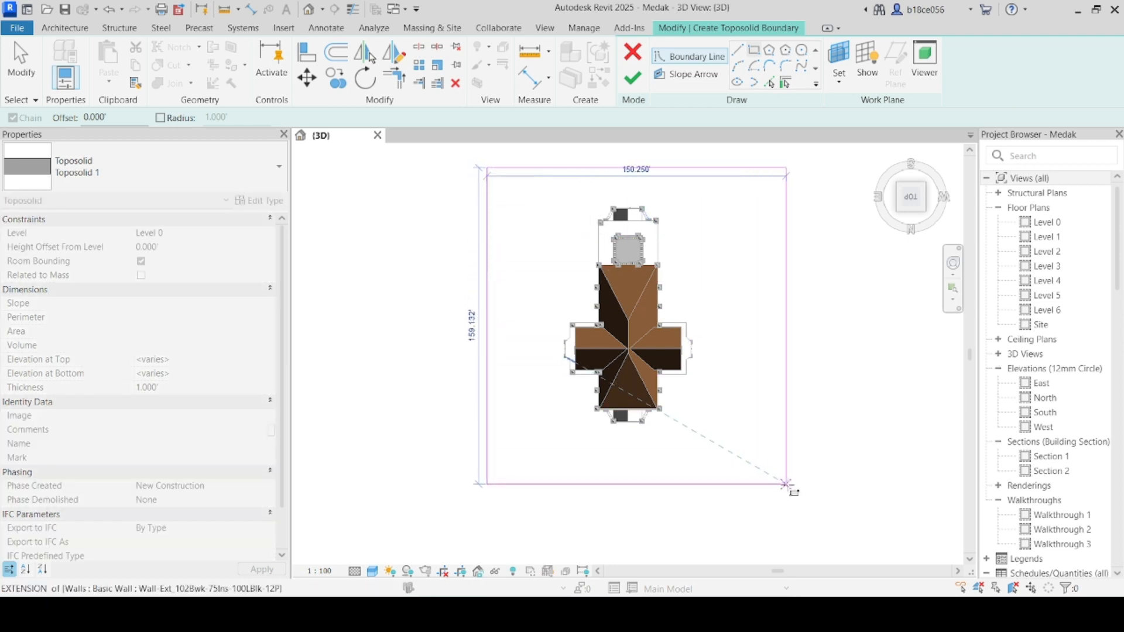
pyautogui.click(789, 493)
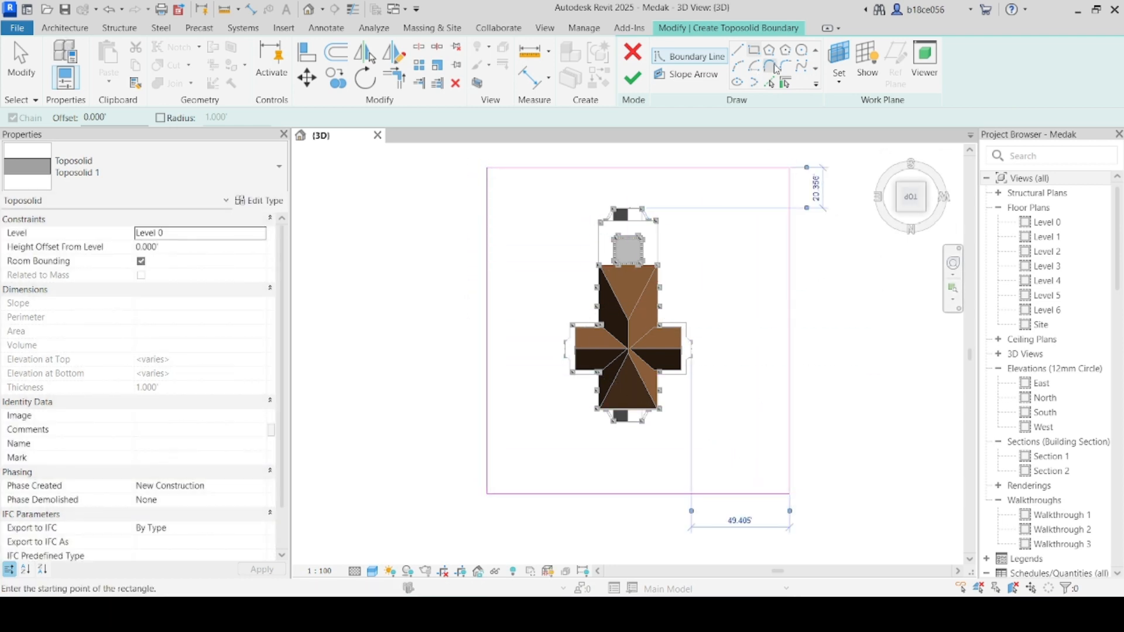
pyautogui.click(632, 77)
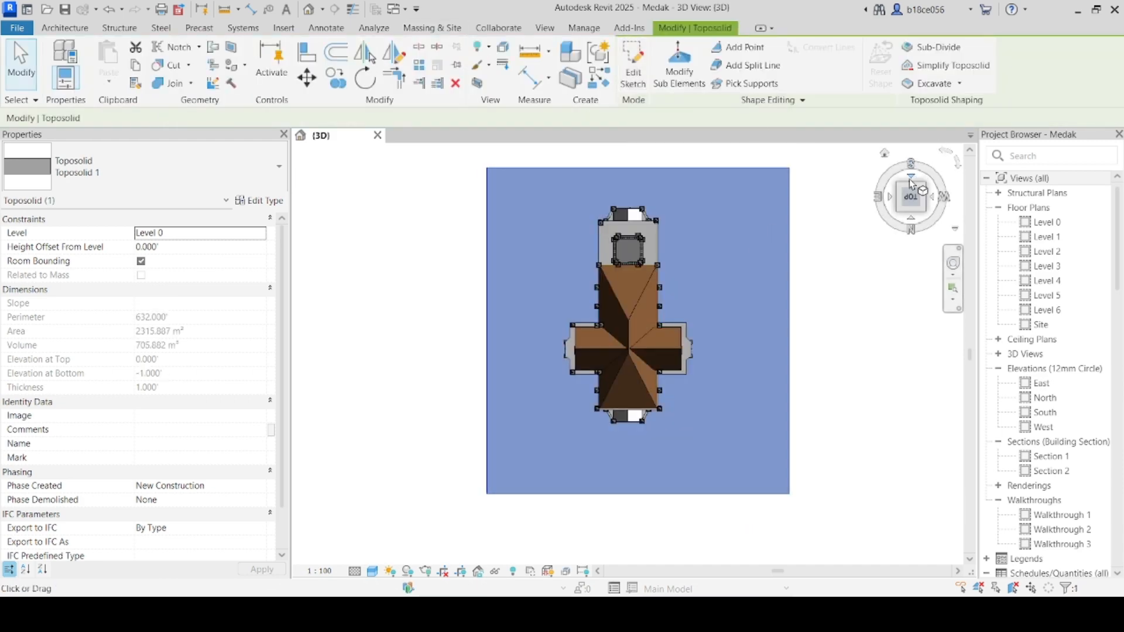
pyautogui.click(885, 153)
pyautogui.click(810, 346)
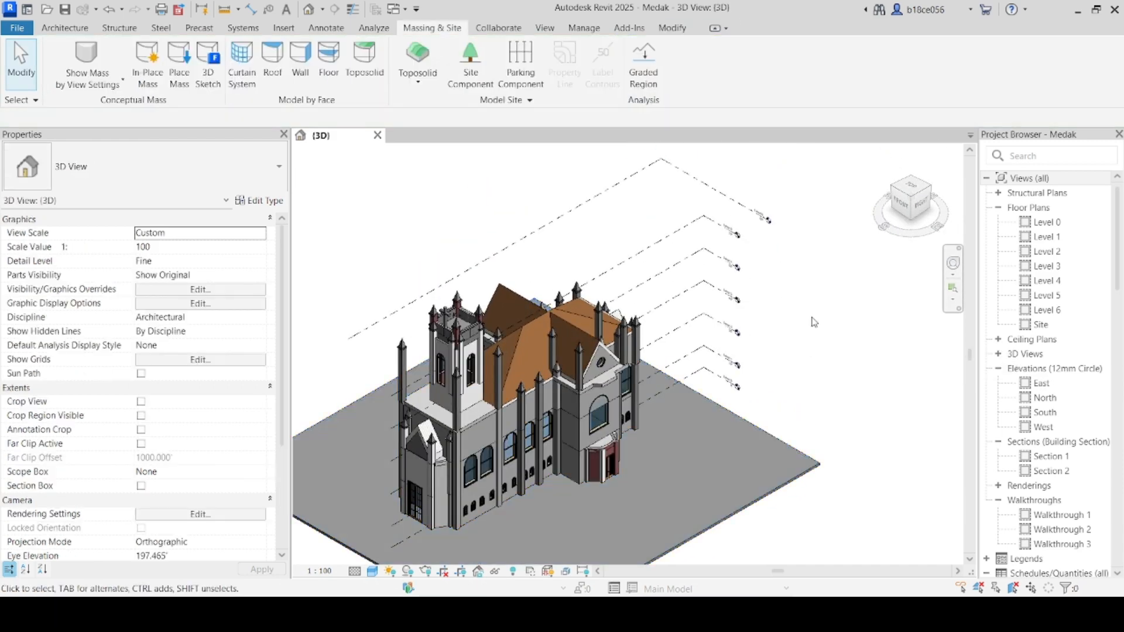
pyautogui.click(788, 451)
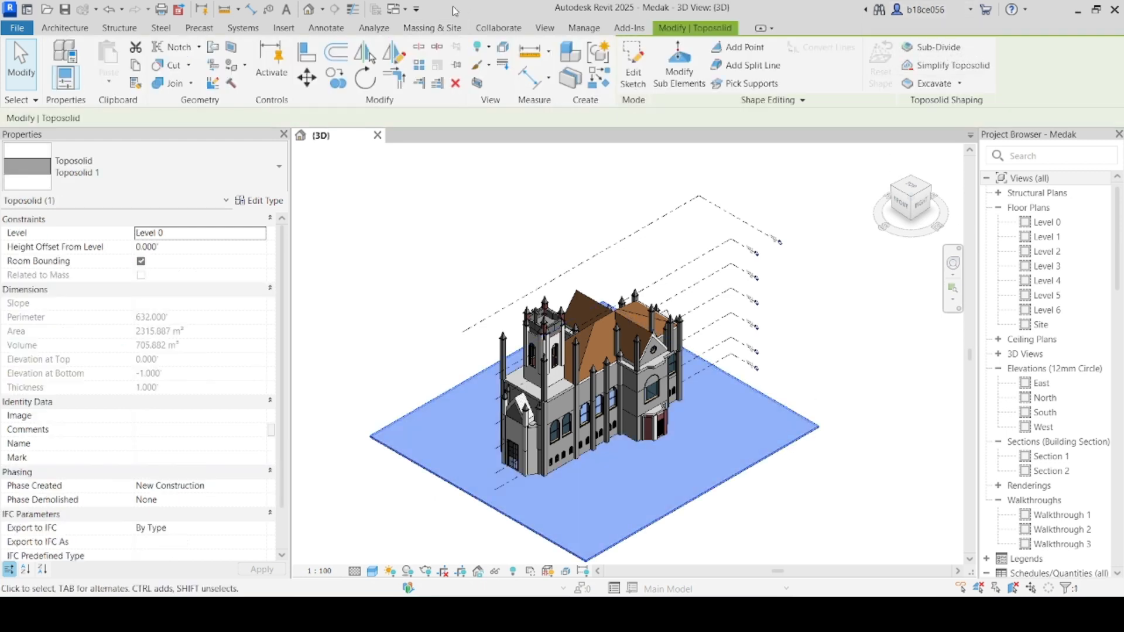
pyautogui.click(564, 167)
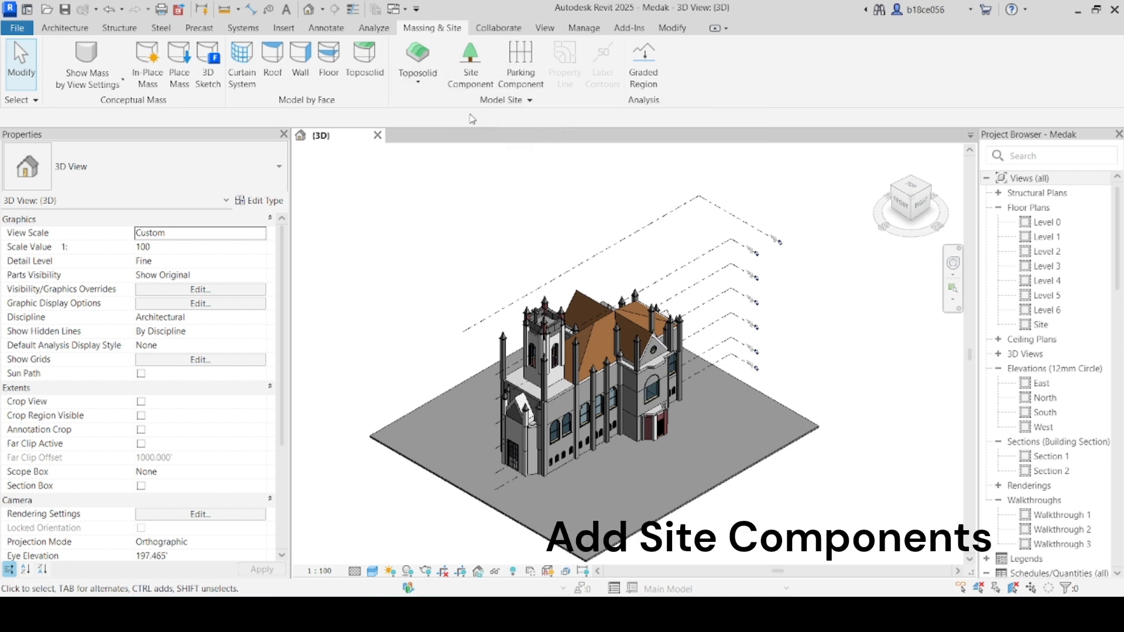
# - Place four Golden_Chain-5.5_Meters deciduous trees as site components on the toposolid around the church
pyautogui.click(469, 64)
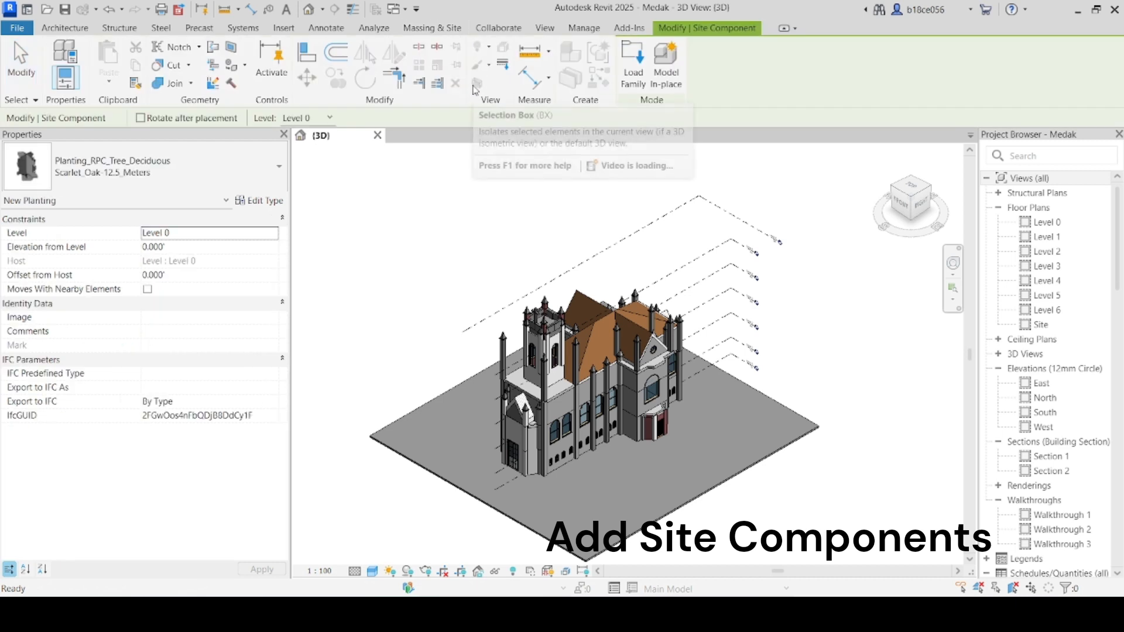
pyautogui.click(276, 179)
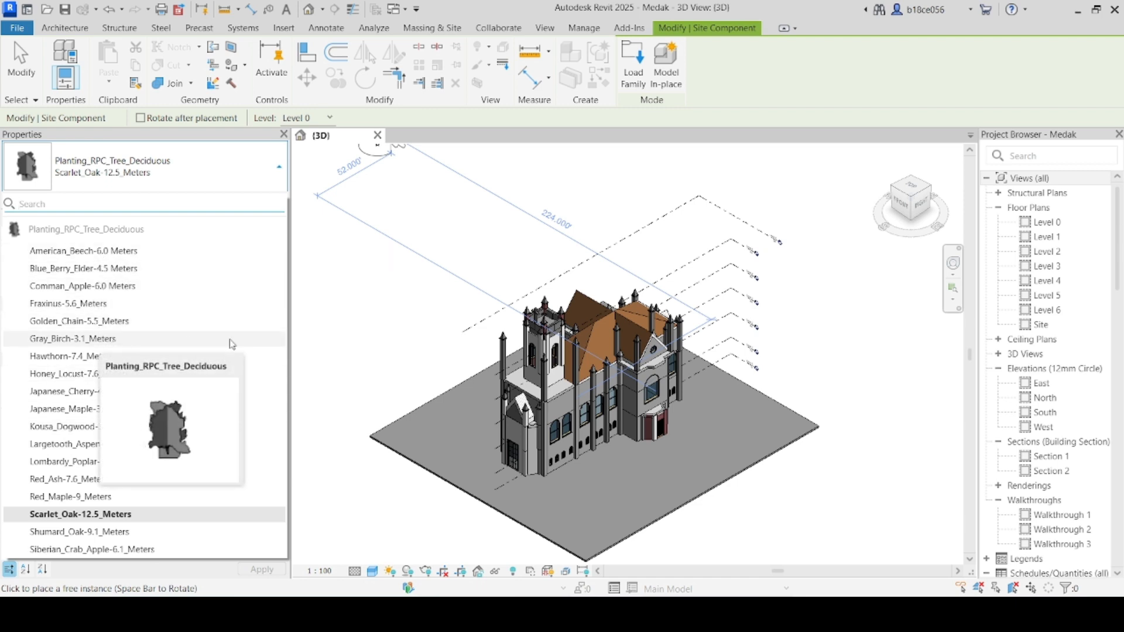
pyautogui.click(109, 321)
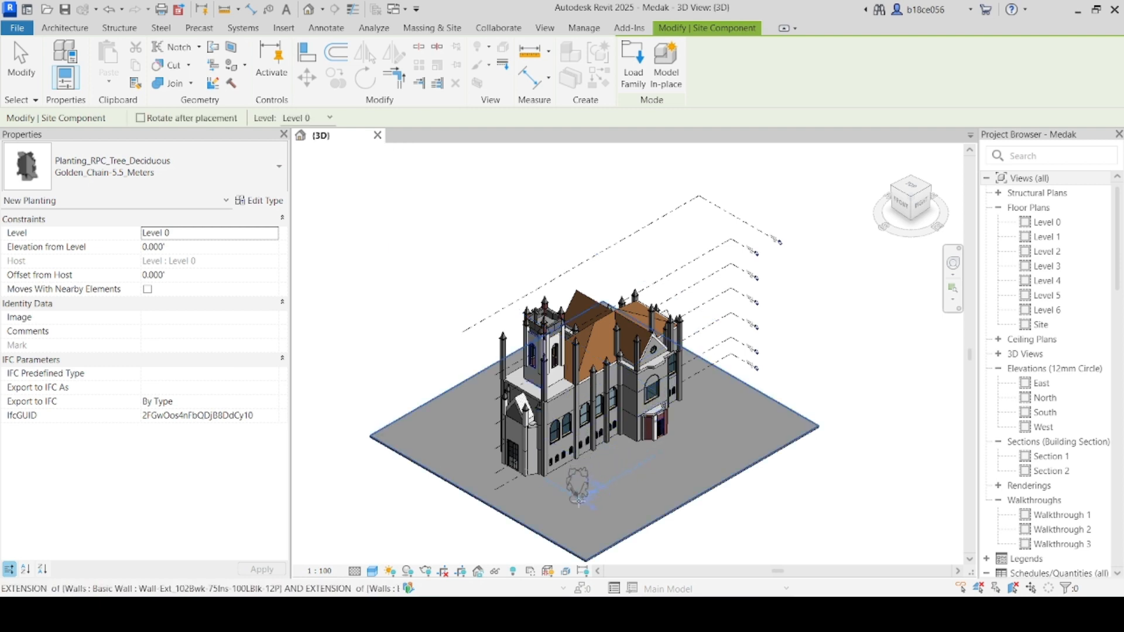
pyautogui.click(578, 500)
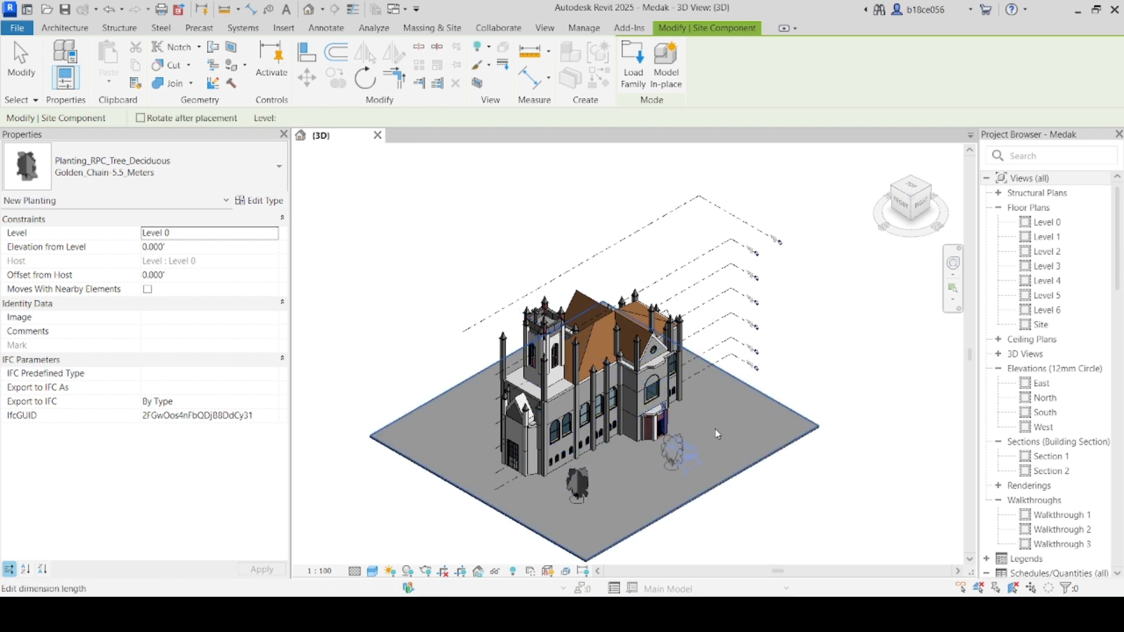
pyautogui.click(673, 465)
pyautogui.click(735, 416)
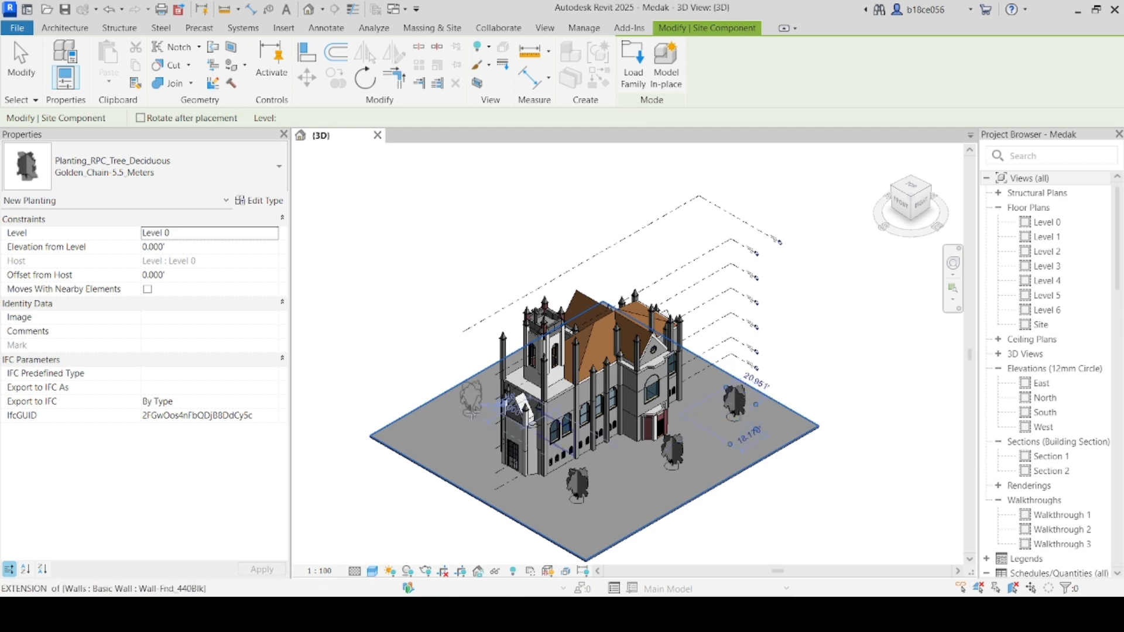
pyautogui.click(443, 430)
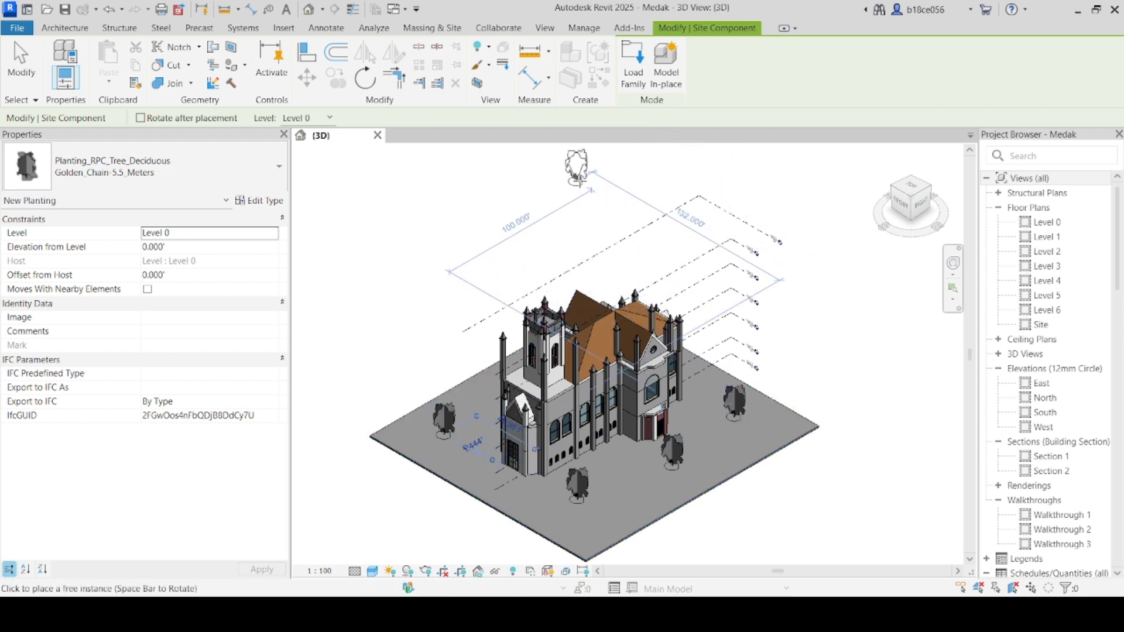
pyautogui.press('Escape')
pyautogui.press('Escape')
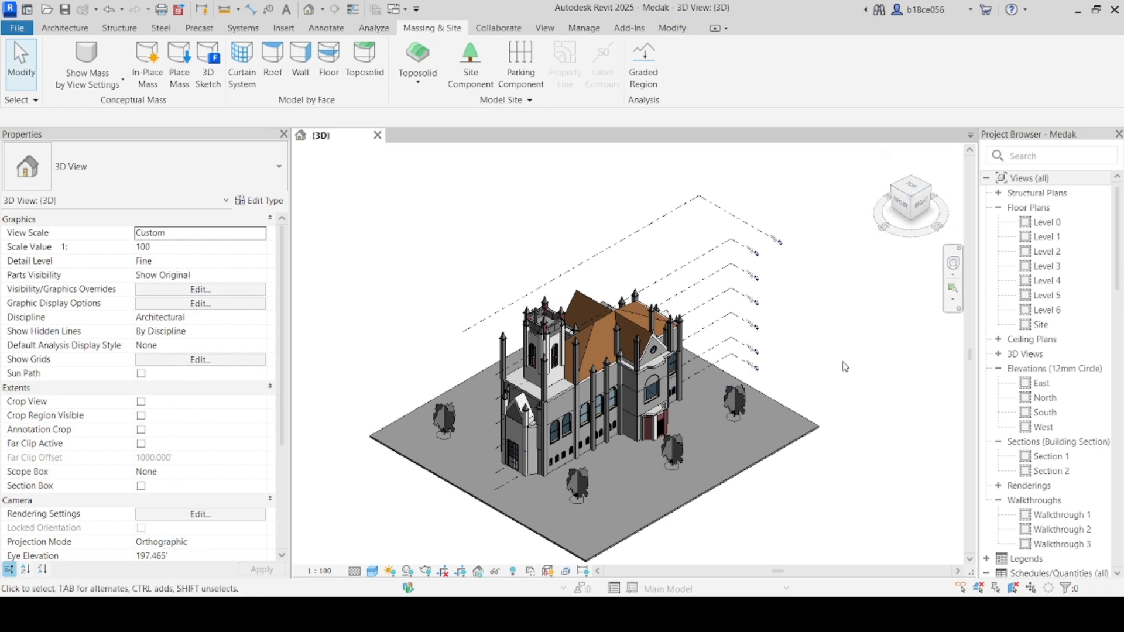
pyautogui.click(802, 432)
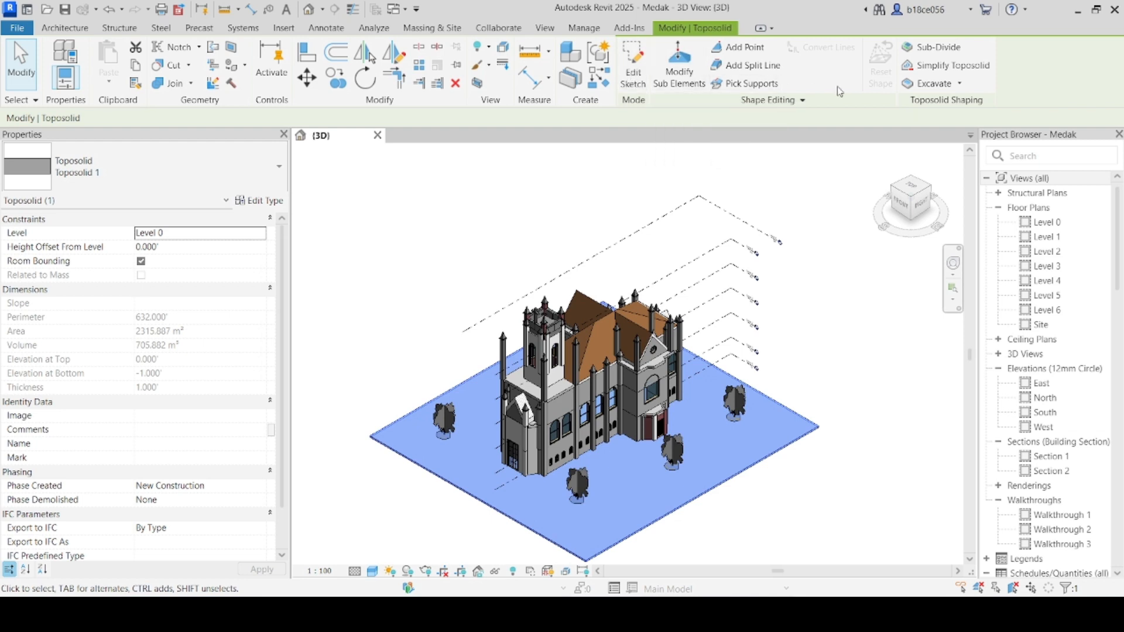
pyautogui.click(882, 276)
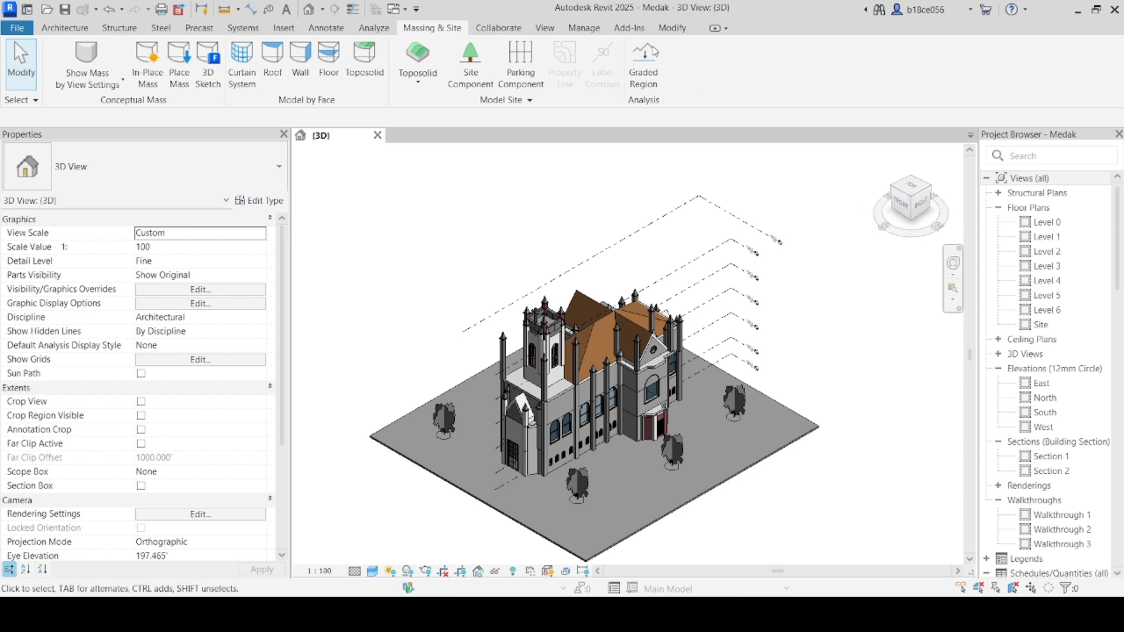
# - Open the 3D model in Twinmotion through a direct link as a new project
pyautogui.click(544, 28)
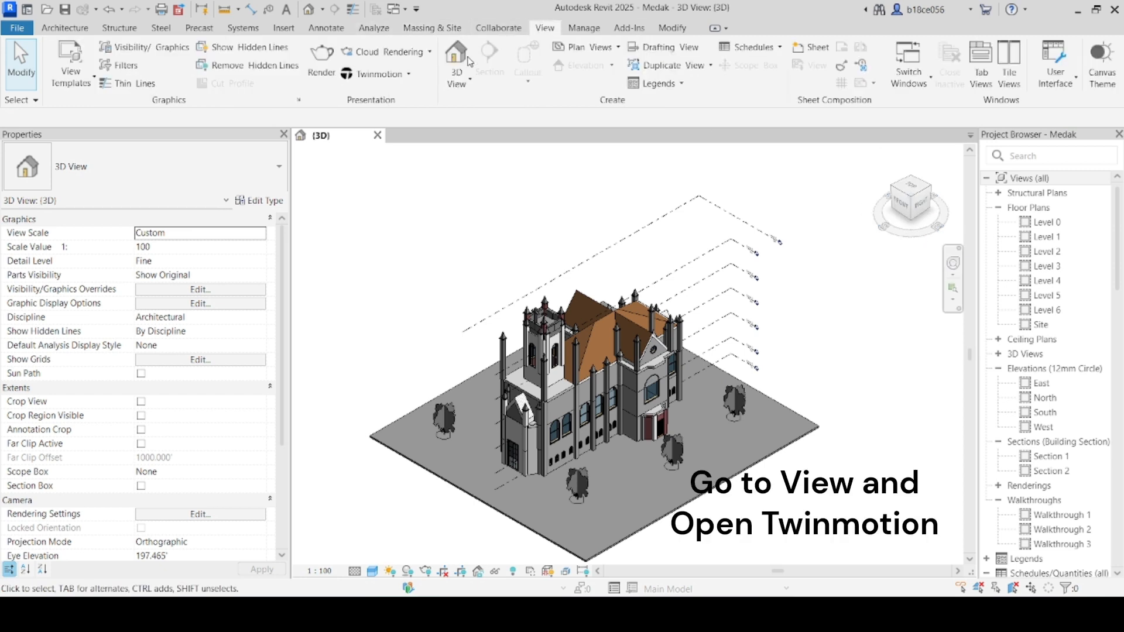
pyautogui.click(408, 74)
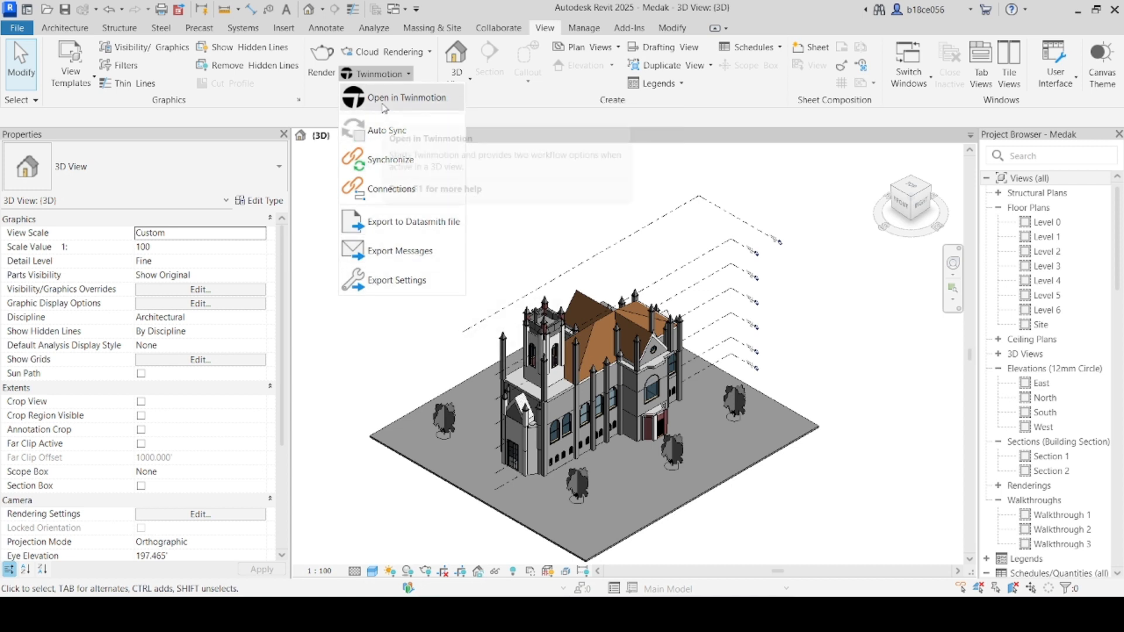
pyautogui.click(383, 98)
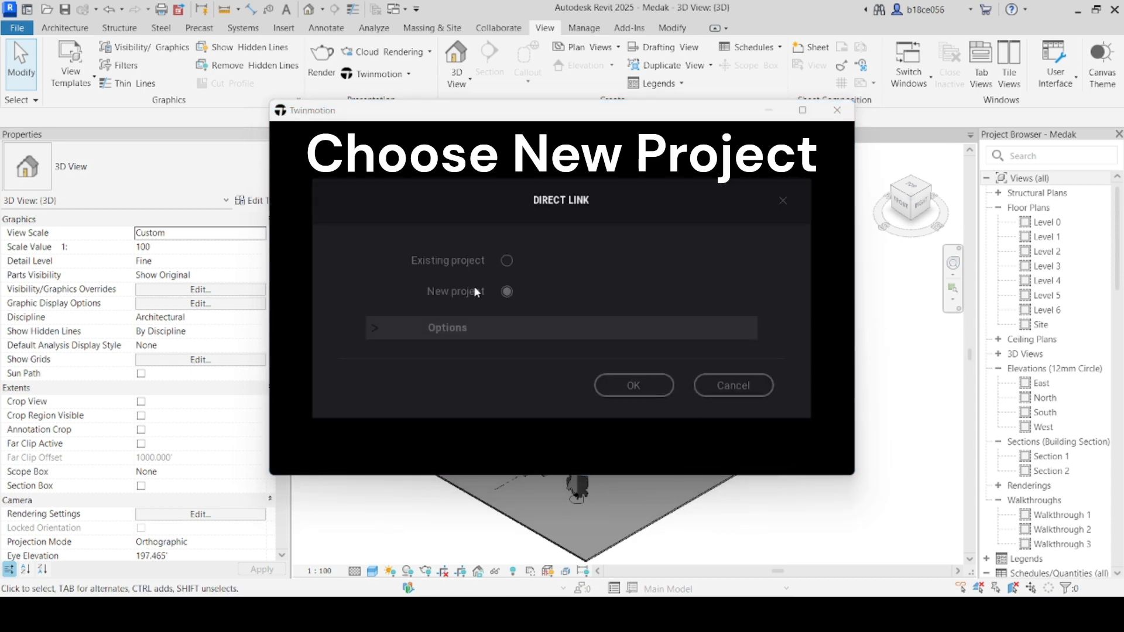
pyautogui.click(633, 386)
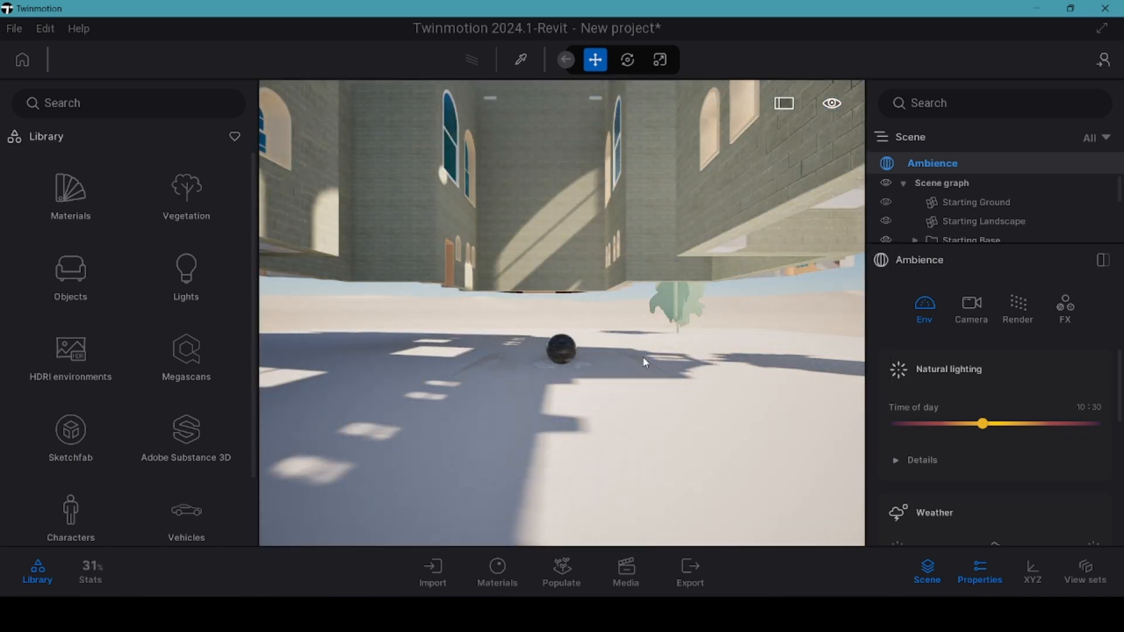
# - Frame the whole church and its site from a raised corner view and create a still image of it
pyautogui.scroll(-5, 643, 357)
pyautogui.scroll(-5, 640, 377)
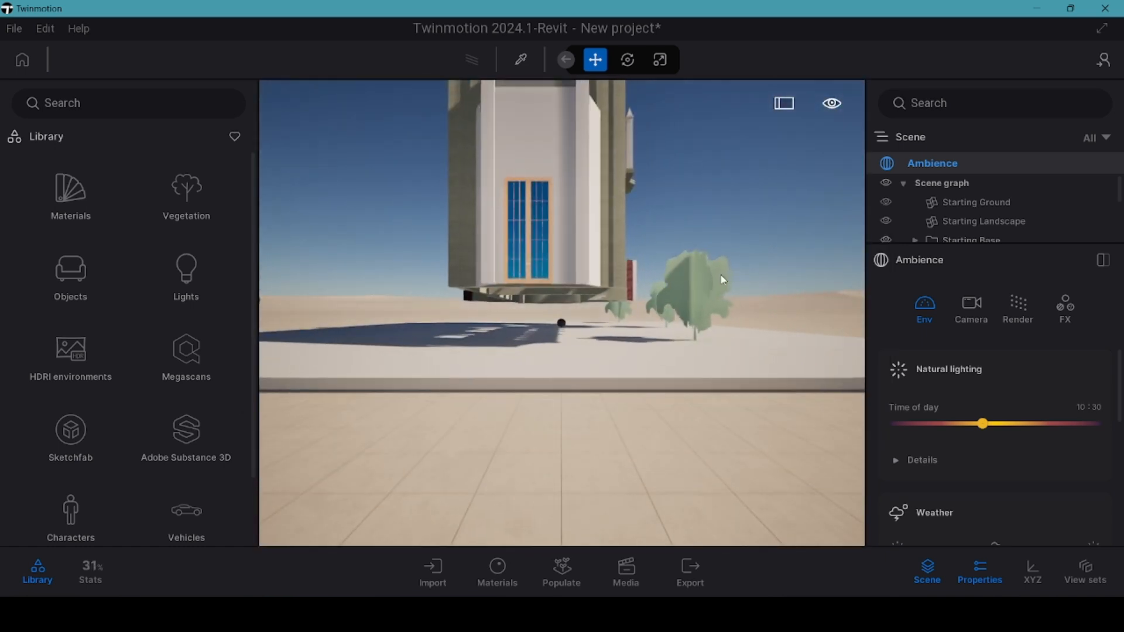
pyautogui.keyDown('shift'); pyautogui.moveTo(640, 377); pyautogui.dragTo(557, 344, button='middle'); pyautogui.keyUp('shift')
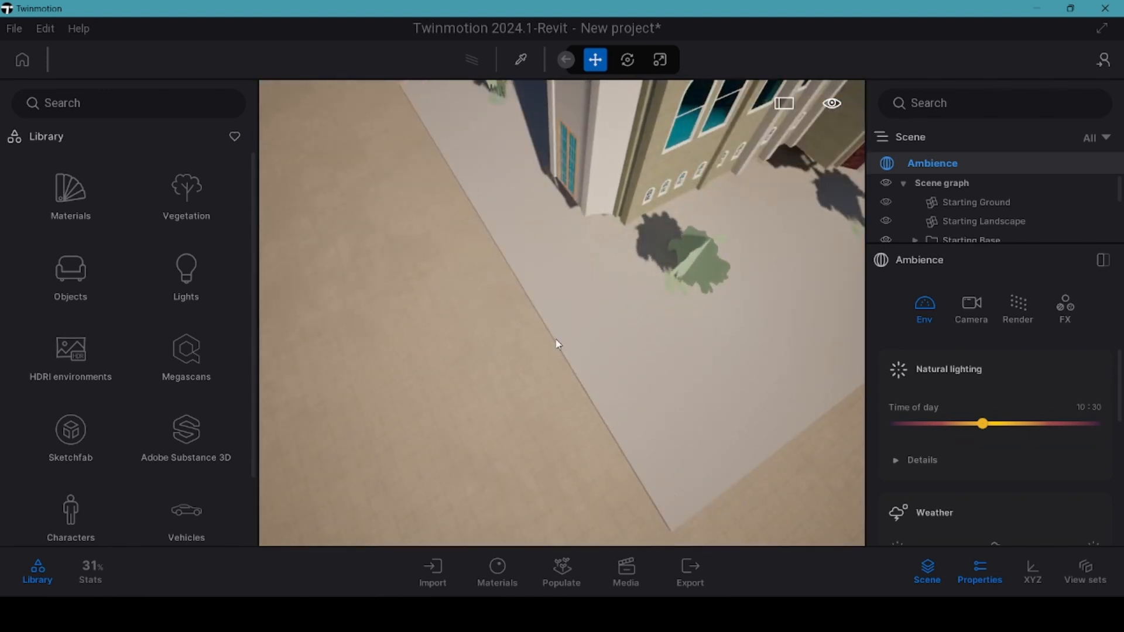
pyautogui.scroll(-4, 553, 345)
pyautogui.scroll(-6, 409, 369)
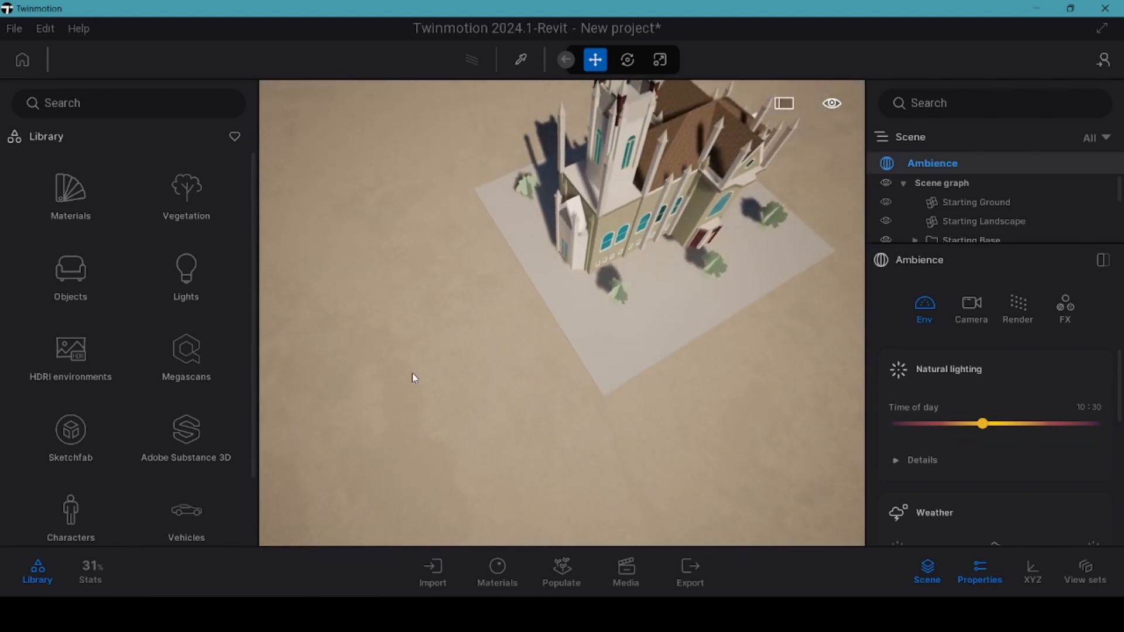
pyautogui.keyDown('shift'); pyautogui.moveTo(413, 374); pyautogui.dragTo(559, 259, button='middle'); pyautogui.keyUp('shift')
pyautogui.scroll(5, 561, 263)
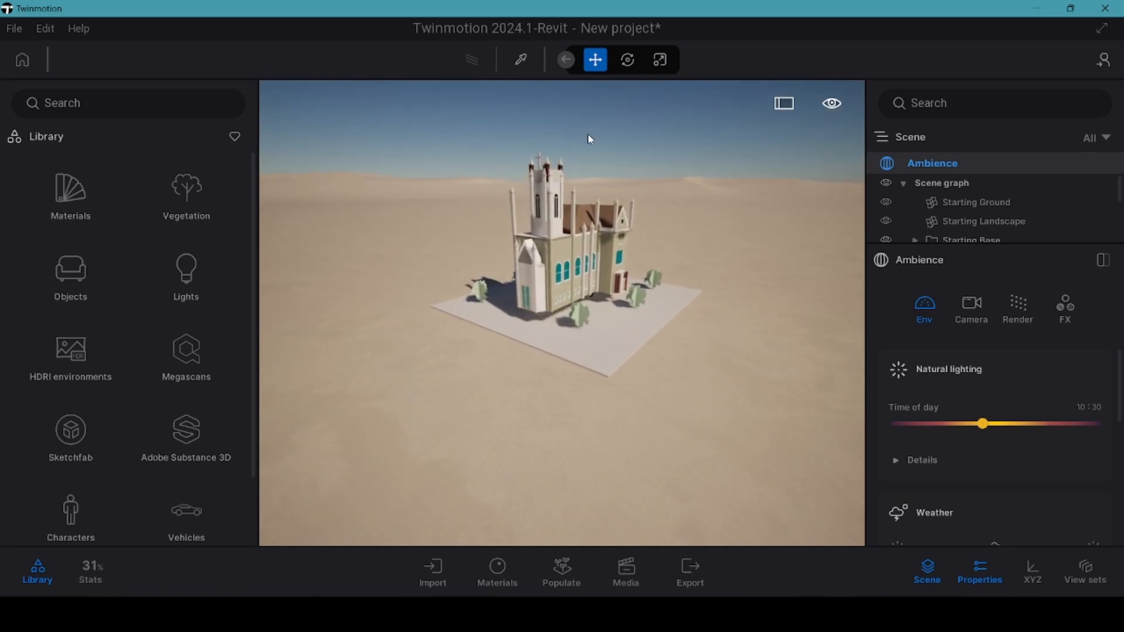
pyautogui.moveTo(700, 117); pyautogui.dragTo(697, 192, button='right')
pyautogui.scroll(5, 654, 178)
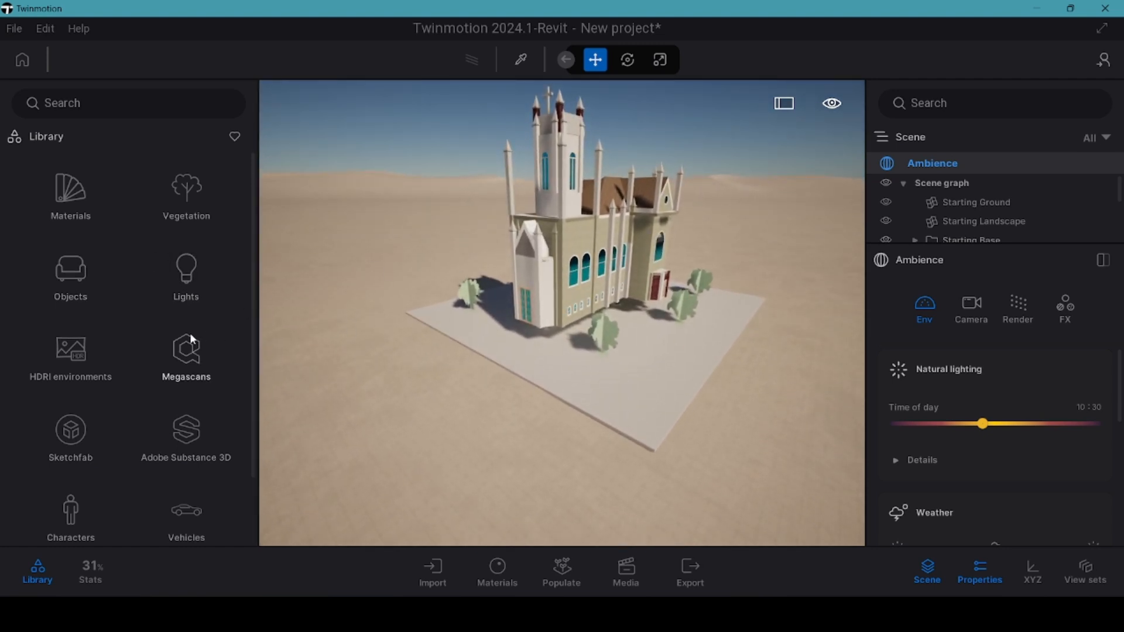
pyautogui.click(628, 568)
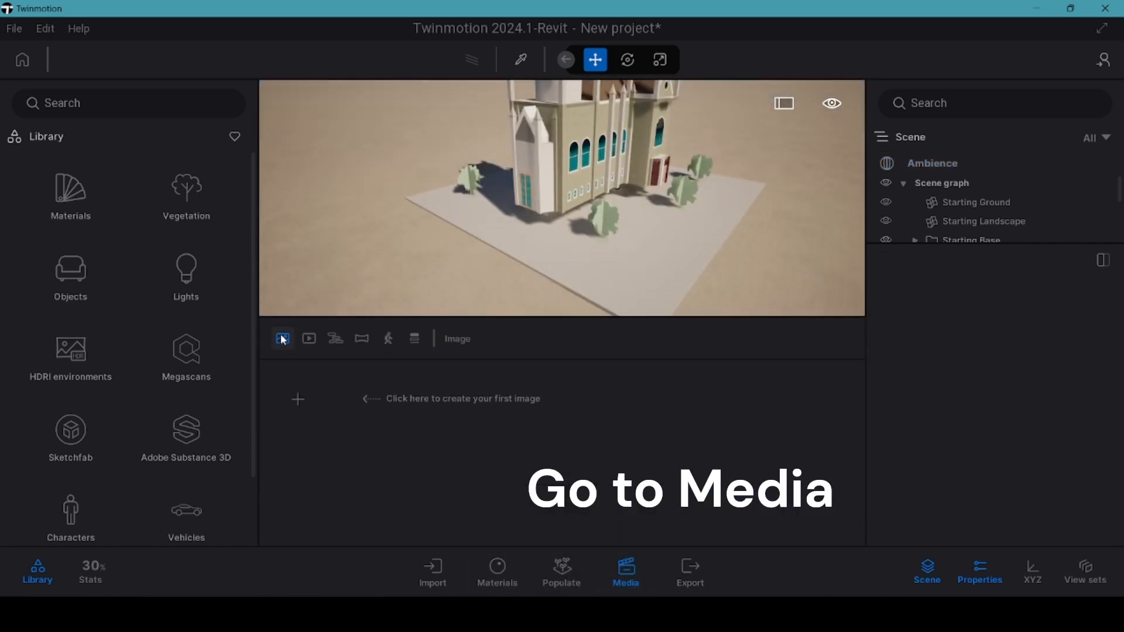
pyautogui.click(299, 401)
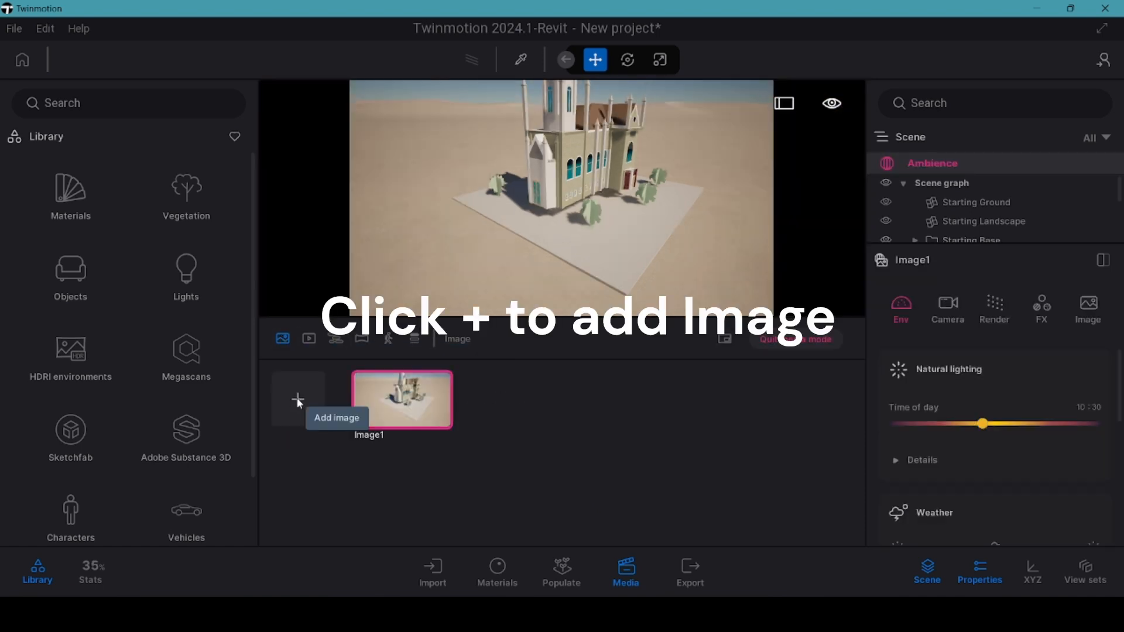
# - Reframe the church from a higher angle with its whole site in view and create a second still image
pyautogui.scroll(-1, 585, 255)
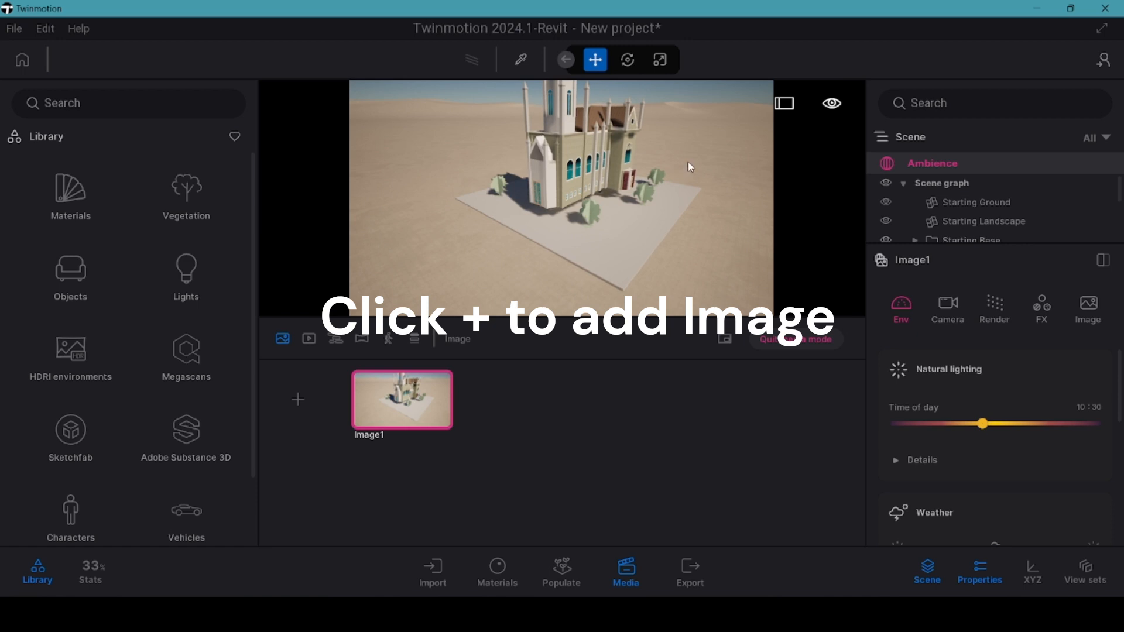
pyautogui.moveTo(687, 162); pyautogui.dragTo(675, 108, button='right')
pyautogui.moveTo(675, 108)
pyautogui.mouseDown(button='middle')
pyautogui.moveTo(674, 298)
pyautogui.moveTo(653, 116)
pyautogui.moveTo(657, 179)
pyautogui.moveTo(670, 93)
pyautogui.mouseUp(button='middle')
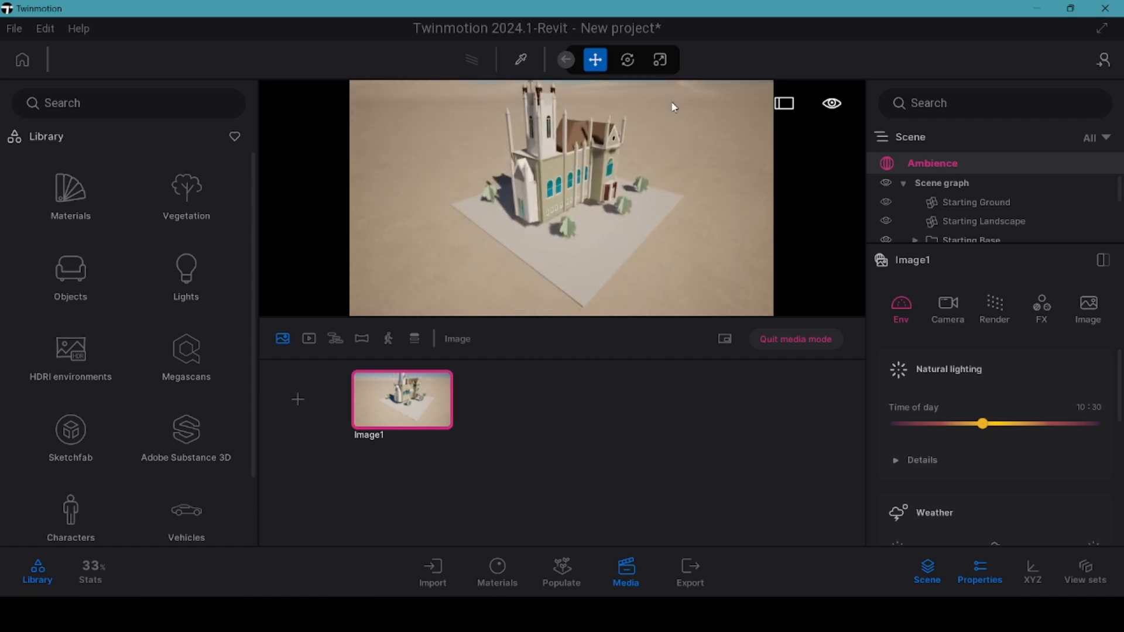
pyautogui.click(300, 399)
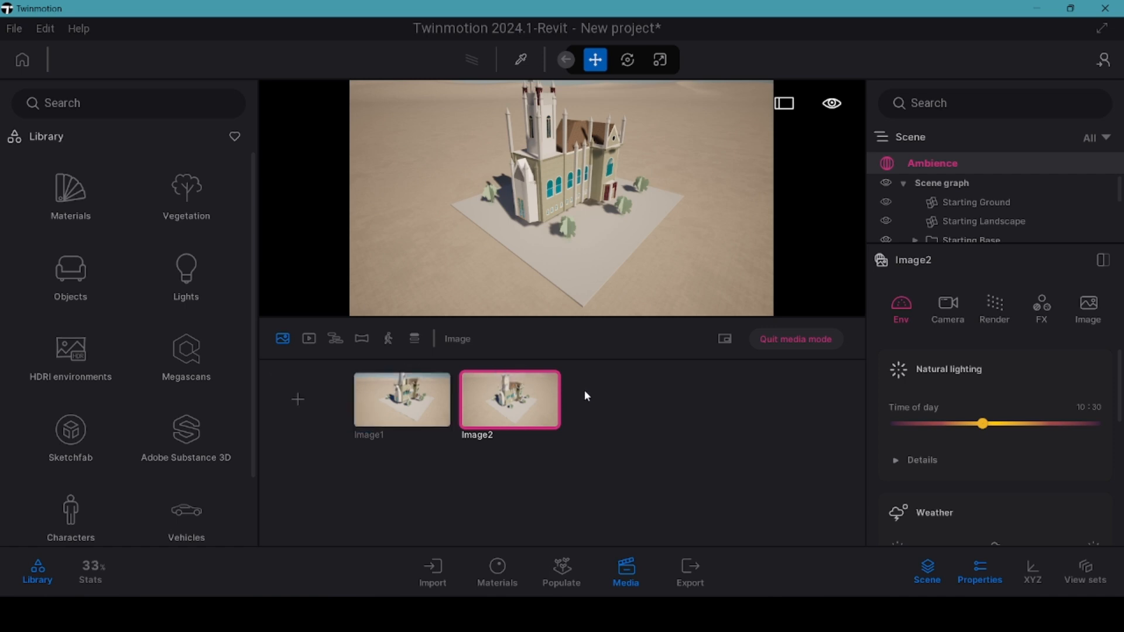
# - Create a video starting from the current view and add a second keyframe with the camera orbited slightly around the church
pyautogui.click(309, 338)
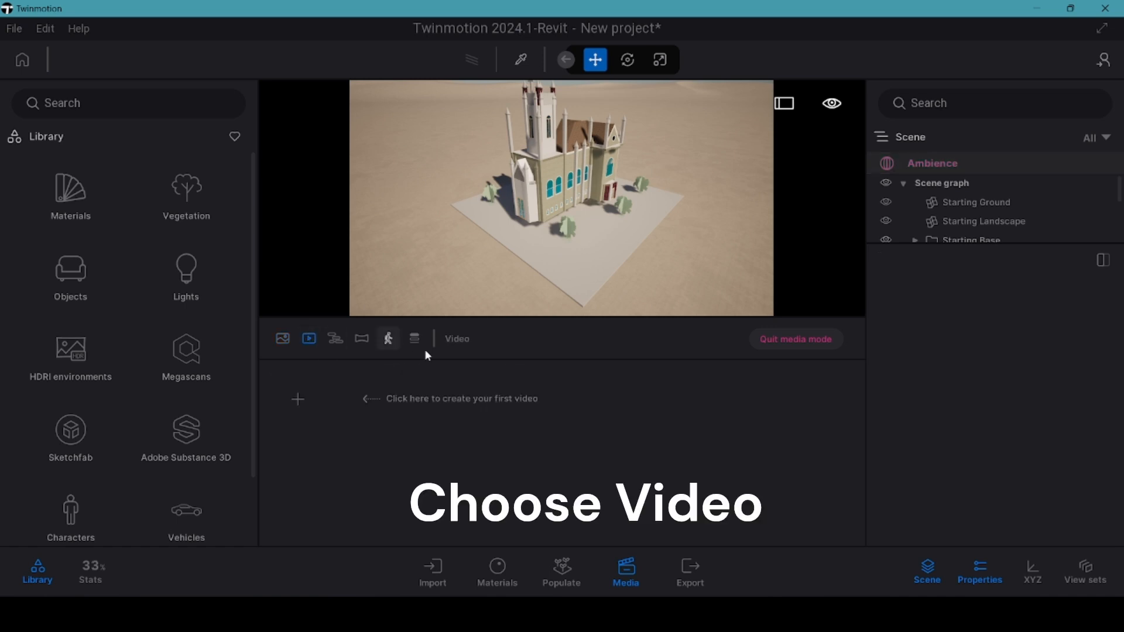
pyautogui.click(298, 400)
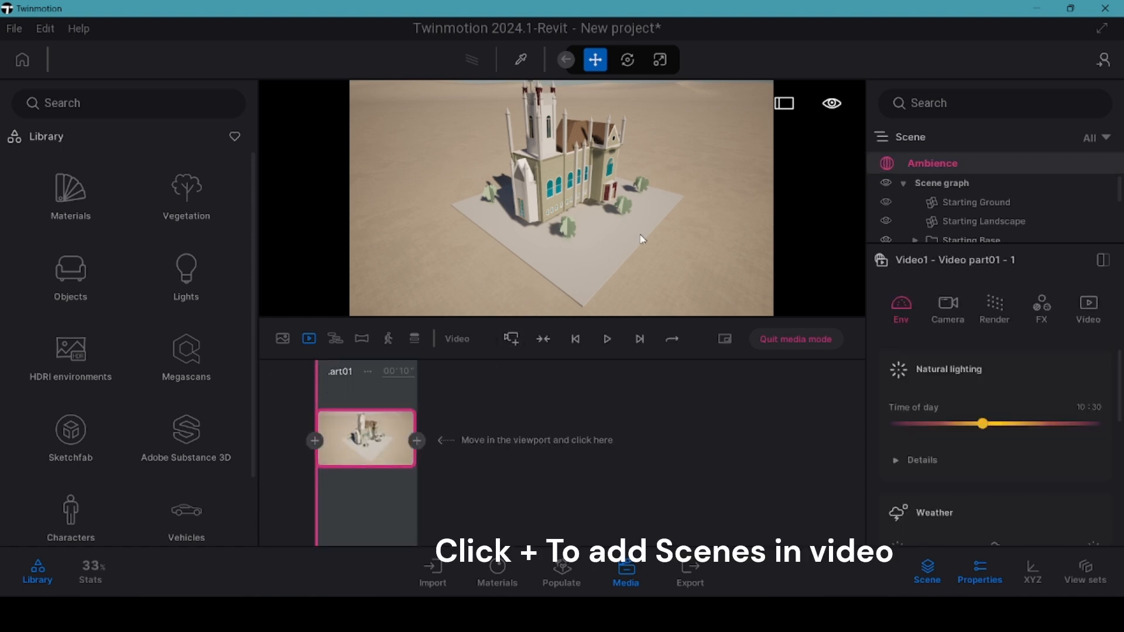
pyautogui.keyDown('shift'); pyautogui.moveTo(561, 197); pyautogui.dragTo(514, 197, button='middle'); pyautogui.keyUp('shift')
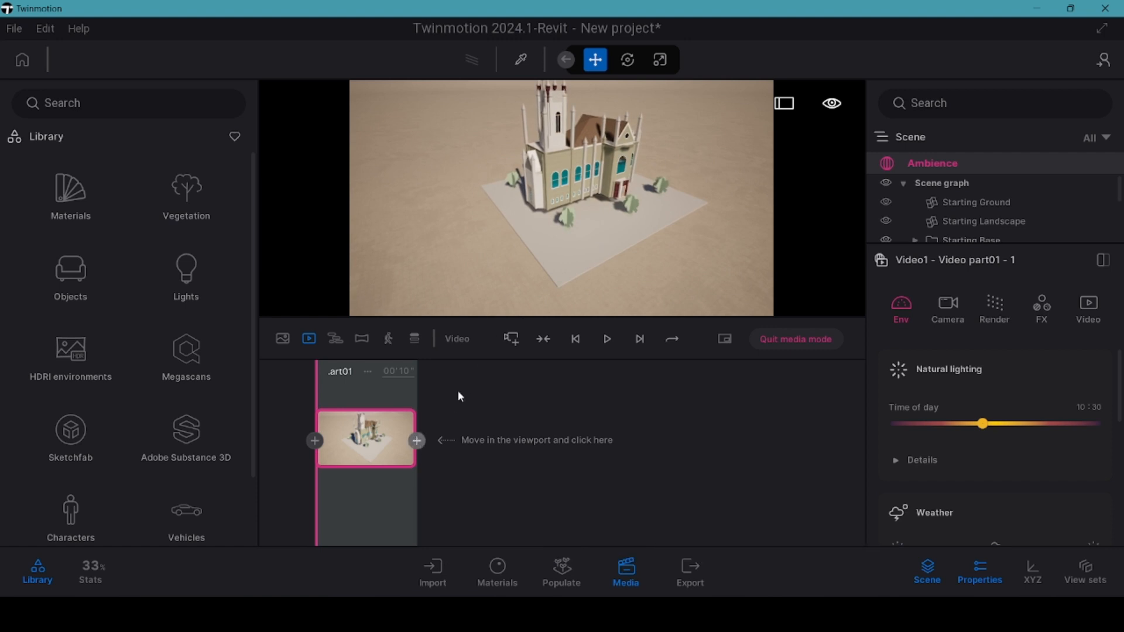
pyautogui.click(417, 440)
# - Add a third keyframe from a raised front view of the church and a fourth from a raised corner view further around the site
pyautogui.keyDown('shift'); pyautogui.moveTo(691, 170); pyautogui.dragTo(587, 182, button='middle'); pyautogui.keyUp('shift')
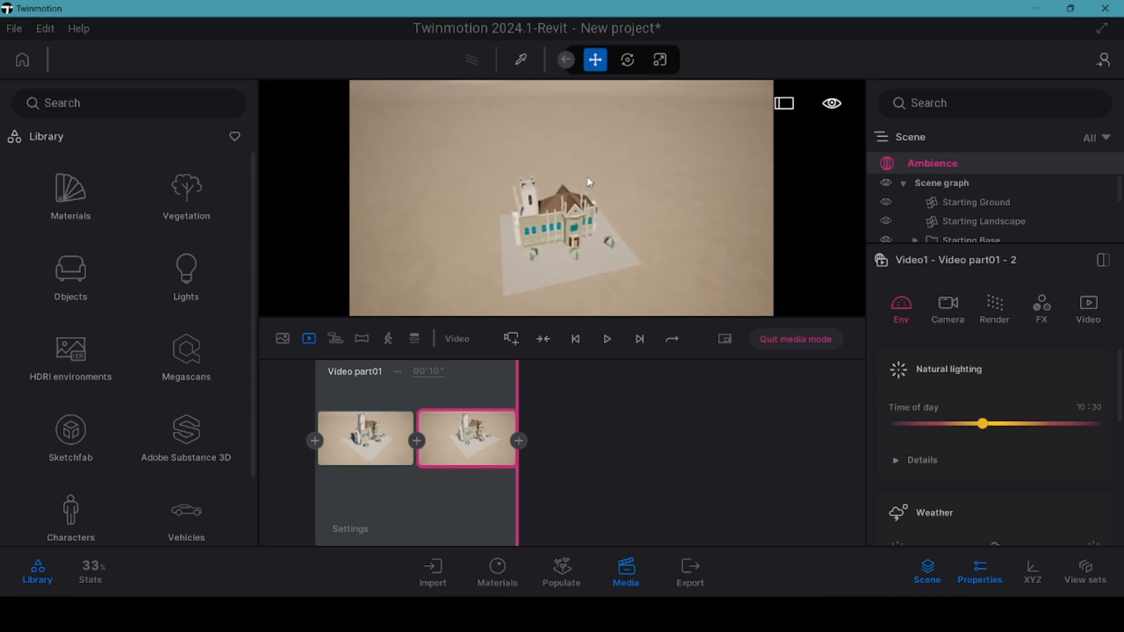
pyautogui.scroll(4, 570, 238)
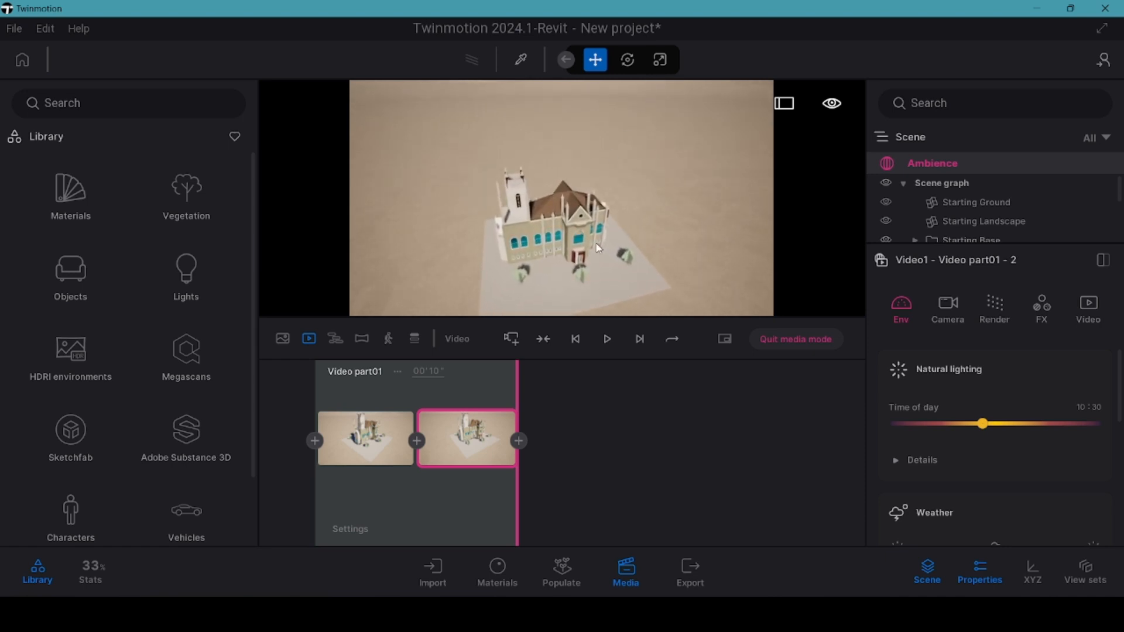
pyautogui.click(519, 441)
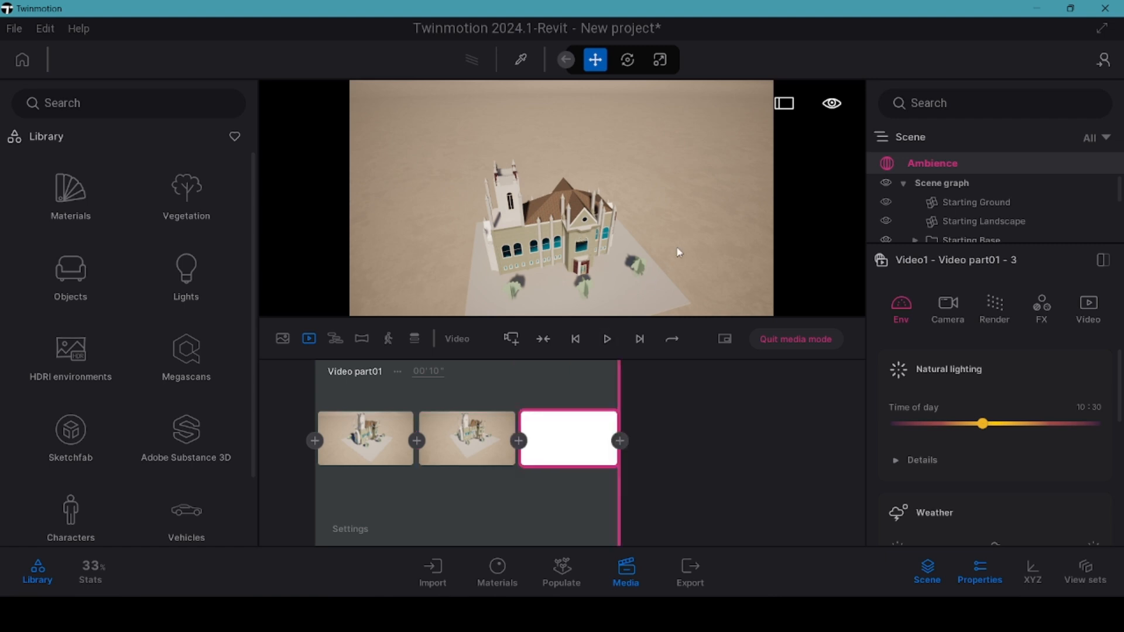
pyautogui.keyDown('shift'); pyautogui.moveTo(700, 238); pyautogui.dragTo(584, 173, button='middle'); pyautogui.keyUp('shift')
pyautogui.scroll(3, 632, 130)
pyautogui.moveTo(611, 423)
pyautogui.click(622, 441)
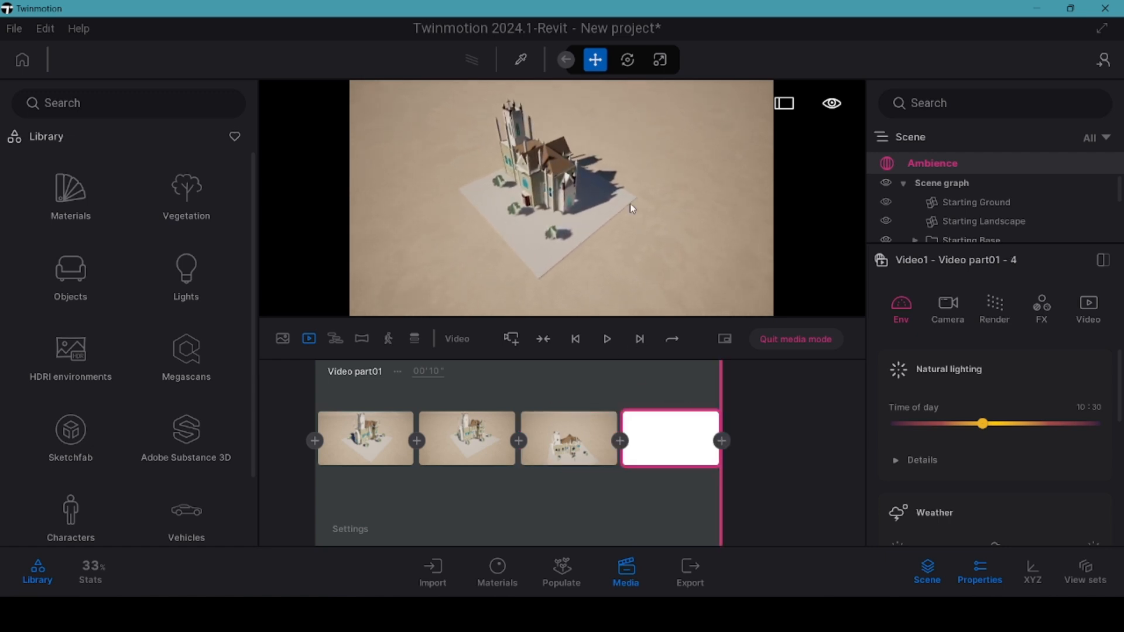
# - Add a fifth keyframe to the video looking almost straight down on the church and its site
pyautogui.scroll(5, 572, 161)
pyautogui.scroll(2, 568, 154)
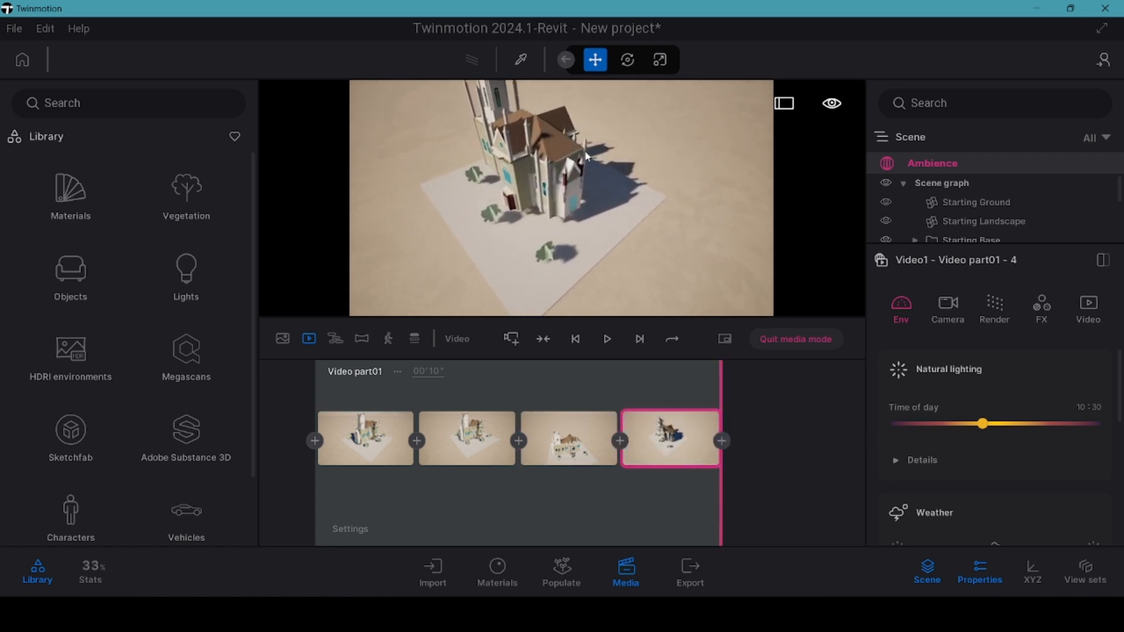
pyautogui.keyDown('shift'); pyautogui.moveTo(574, 158); pyautogui.dragTo(515, 167, button='middle'); pyautogui.keyUp('shift')
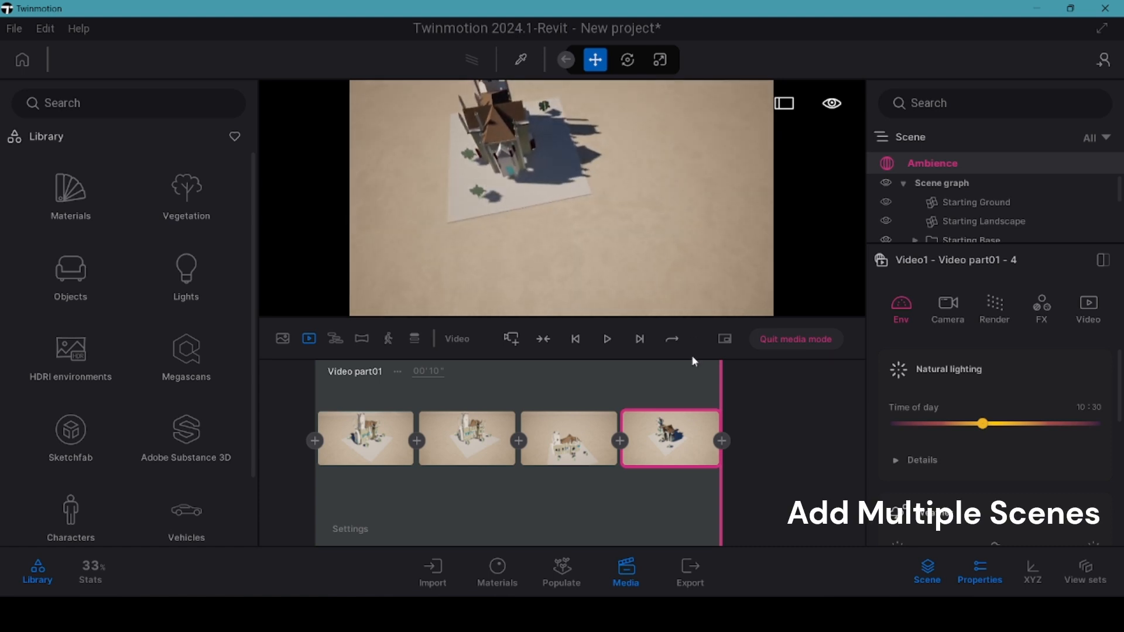
pyautogui.keyDown('shift'); pyautogui.moveTo(641, 100); pyautogui.dragTo(638, 223, button='middle'); pyautogui.keyUp('shift')
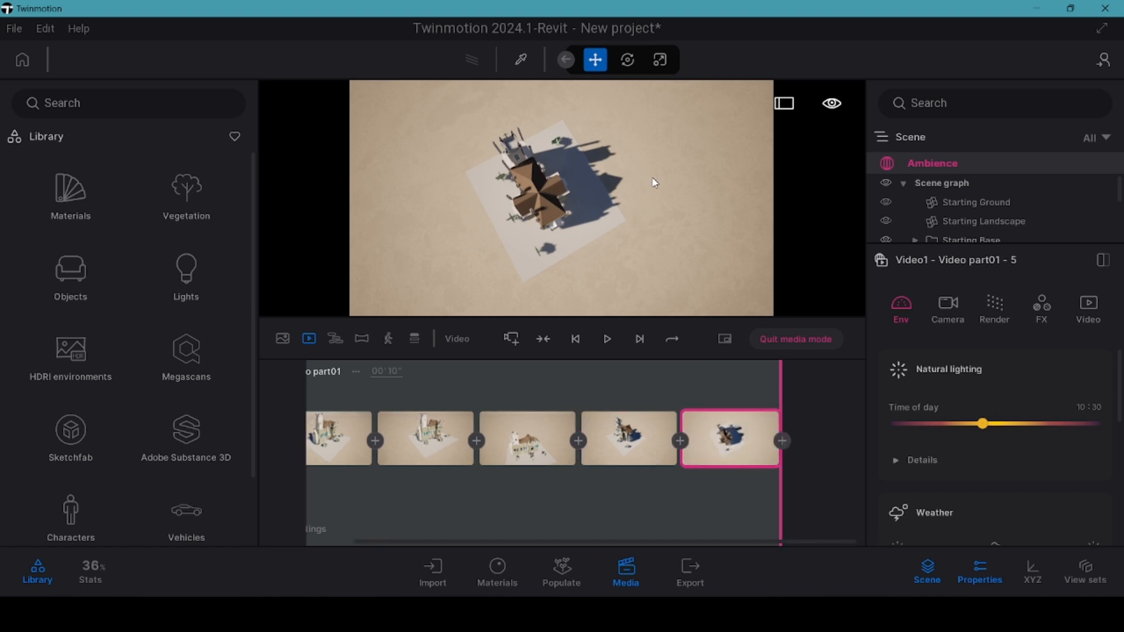
pyautogui.keyDown('shift'); pyautogui.moveTo(652, 179); pyautogui.dragTo(541, 178, button='middle'); pyautogui.keyUp('shift')
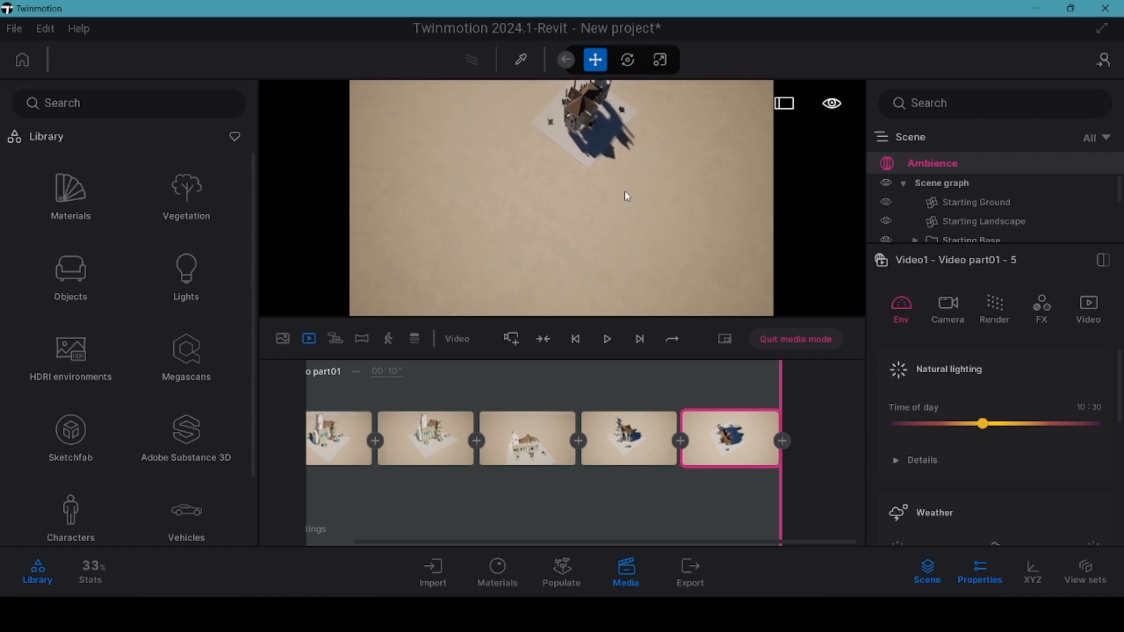
pyautogui.keyDown('shift'); pyautogui.moveTo(624, 191); pyautogui.dragTo(617, 145, button='middle'); pyautogui.keyUp('shift')
pyautogui.keyDown('shift'); pyautogui.moveTo(637, 96); pyautogui.dragTo(587, 168, button='middle'); pyautogui.keyUp('shift')
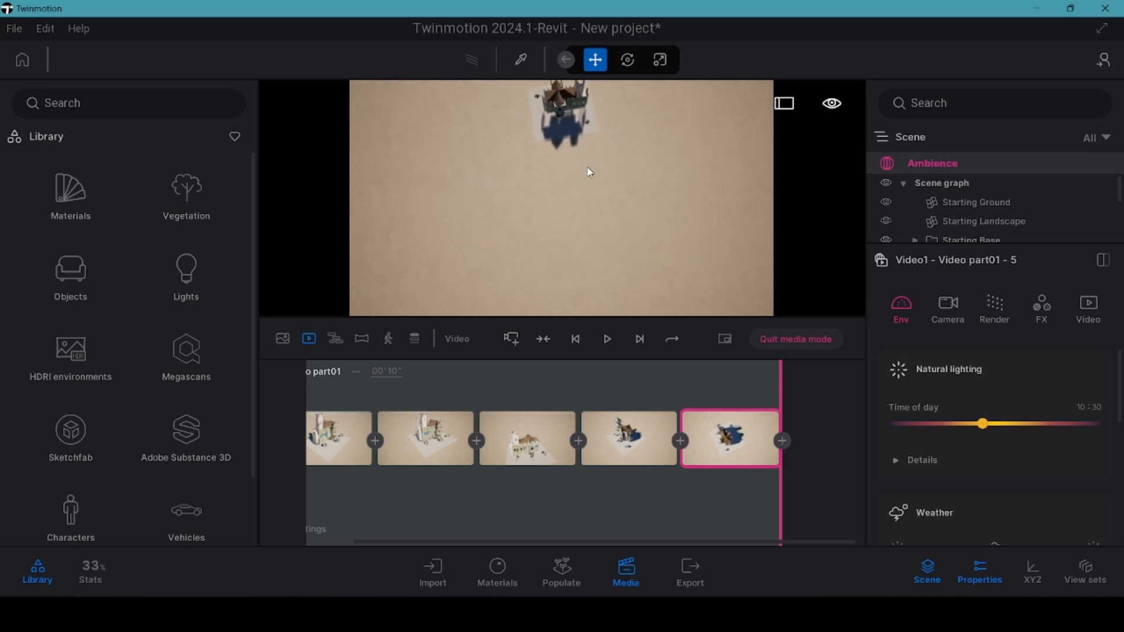
pyautogui.moveTo(603, 111)
pyautogui.keyDown('shift'); pyautogui.mouseDown(button='middle')
pyautogui.moveTo(602, 134)
pyautogui.moveTo(645, 150)
pyautogui.moveTo(635, 129)
pyautogui.moveTo(639, 141)
pyautogui.moveTo(679, 147)
pyautogui.moveTo(614, 95)
pyautogui.mouseUp(button='middle'); pyautogui.keyUp('shift')
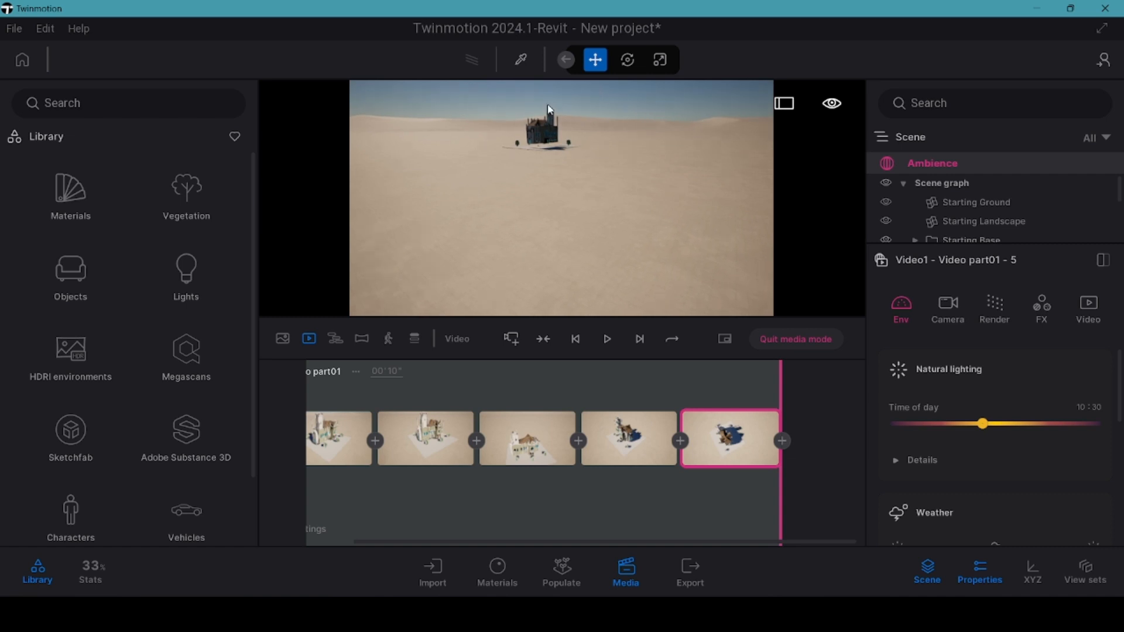
pyautogui.scroll(1, 573, 97)
pyautogui.moveTo(598, 101); pyautogui.dragTo(649, 88, button='right')
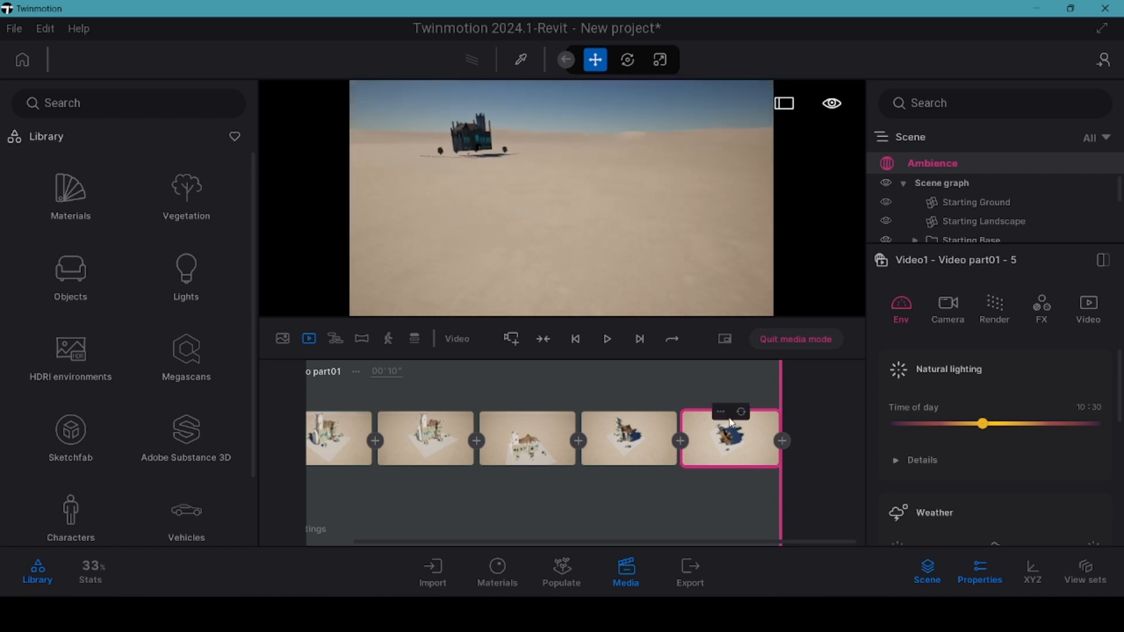
pyautogui.click(728, 436)
pyautogui.keyDown('shift'); pyautogui.moveTo(677, 199); pyautogui.dragTo(604, 174, button='middle'); pyautogui.keyUp('shift')
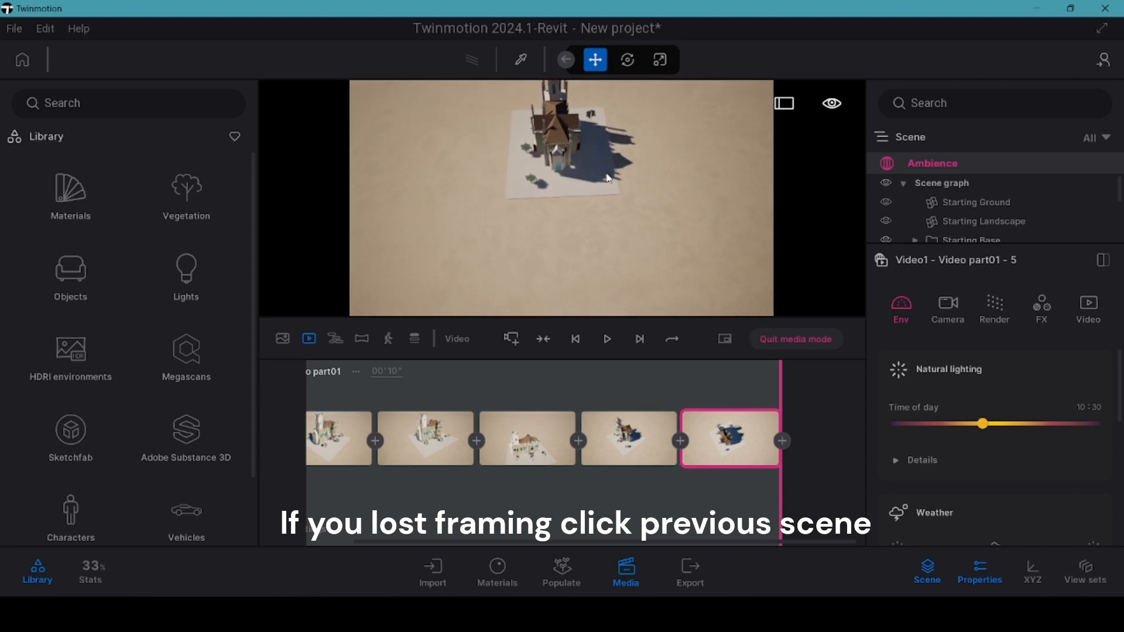
pyautogui.scroll(-5, 595, 230)
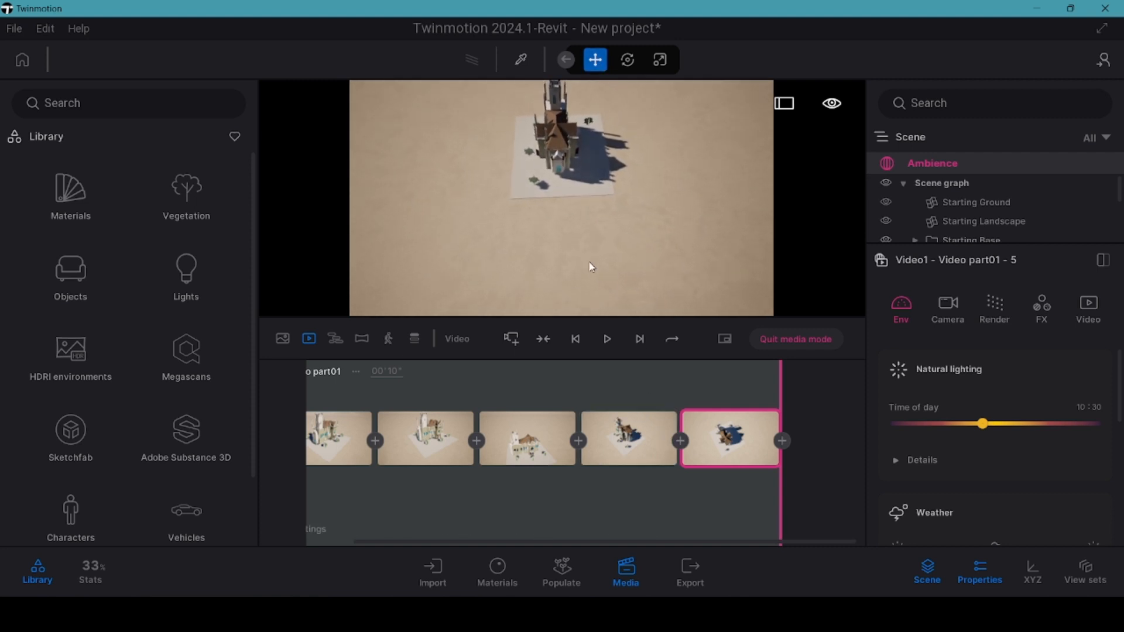
pyautogui.scroll(-4, 591, 290)
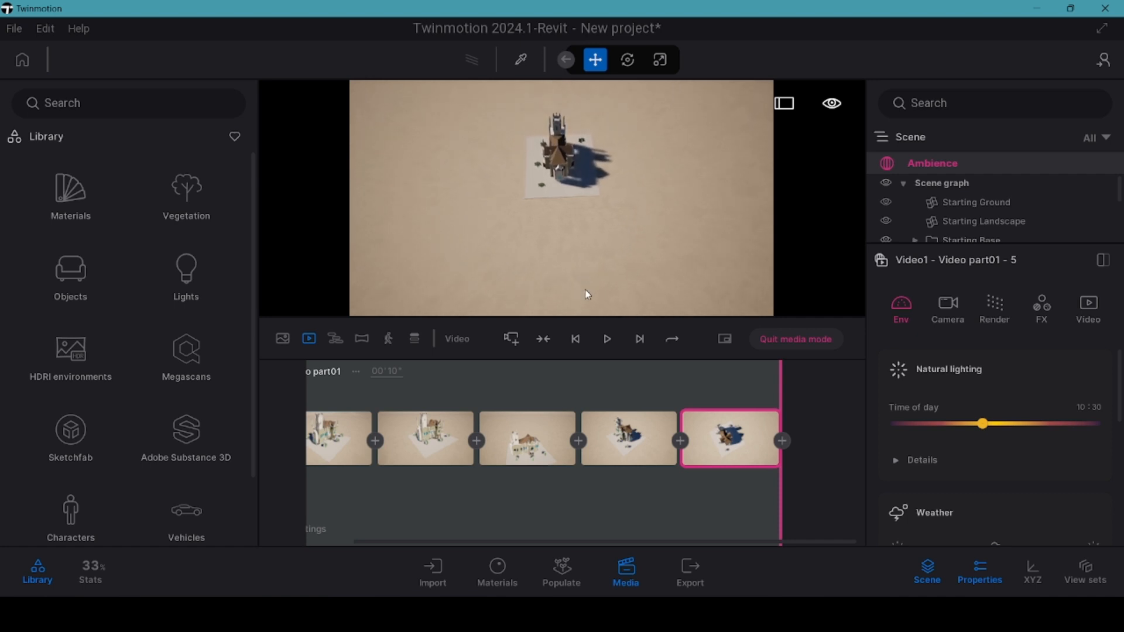
pyautogui.moveTo(591, 289)
pyautogui.keyDown('shift'); pyautogui.mouseDown(button='middle')
pyautogui.moveTo(594, 305)
pyautogui.moveTo(654, 307)
pyautogui.moveTo(603, 287)
pyautogui.moveTo(568, 237)
pyautogui.moveTo(575, 289)
pyautogui.moveTo(593, 305)
pyautogui.mouseUp(button='middle'); pyautogui.keyUp('shift')
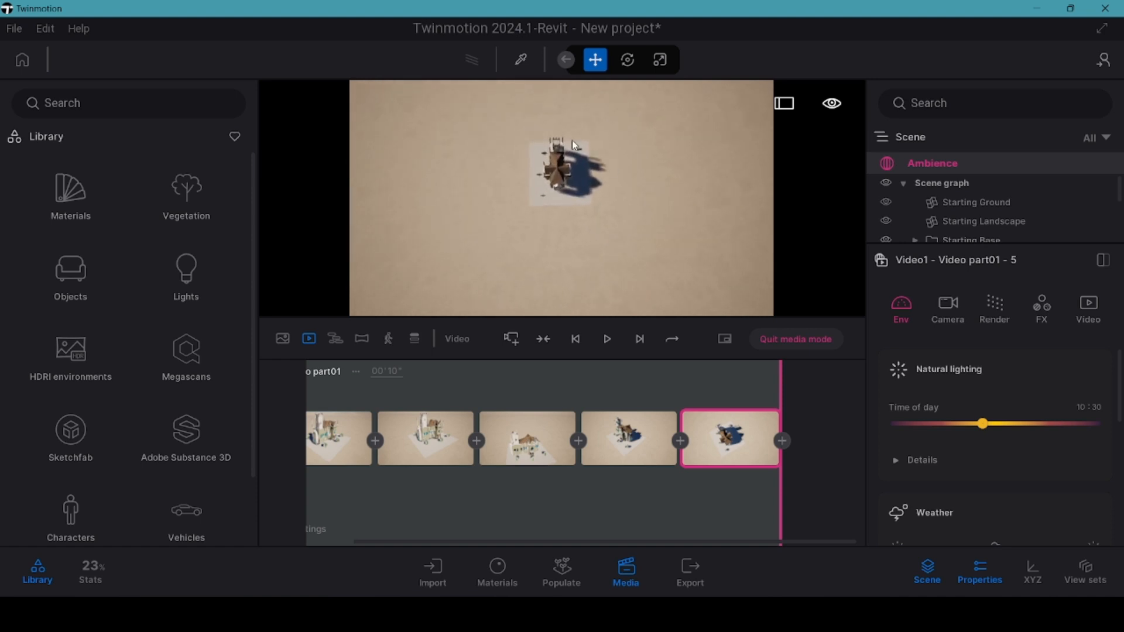
pyautogui.keyDown('shift'); pyautogui.moveTo(625, 126); pyautogui.dragTo(788, 82, button='middle'); pyautogui.keyUp('shift')
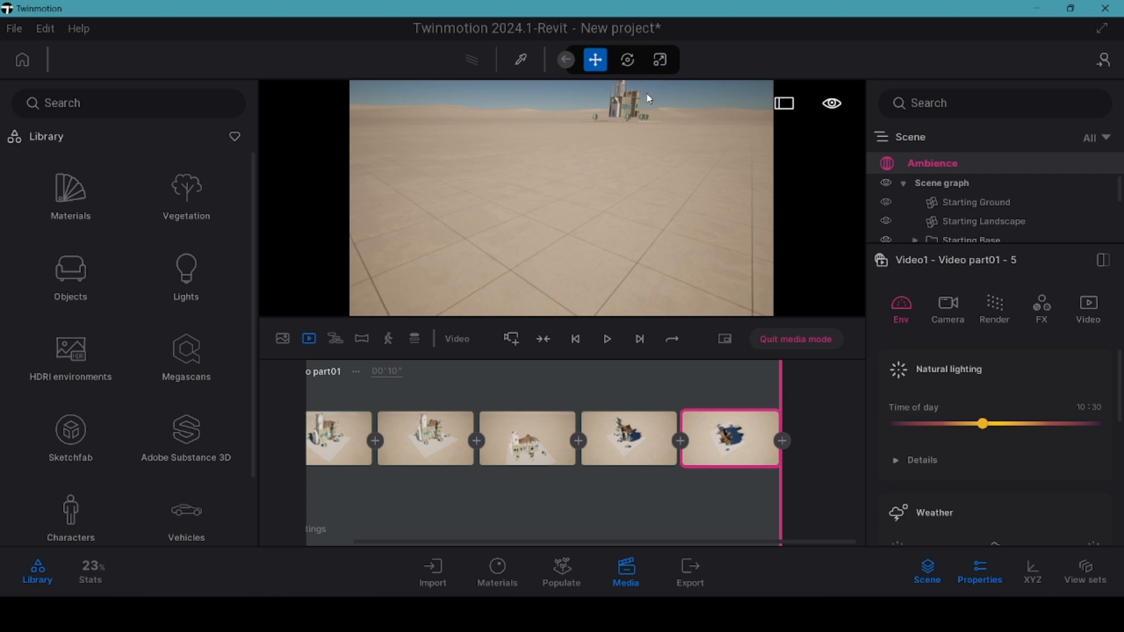
pyautogui.moveTo(647, 98)
pyautogui.keyDown('shift'); pyautogui.mouseDown(button='middle')
pyautogui.moveTo(647, 135)
pyautogui.moveTo(635, 88)
pyautogui.mouseUp(button='middle'); pyautogui.keyUp('shift')
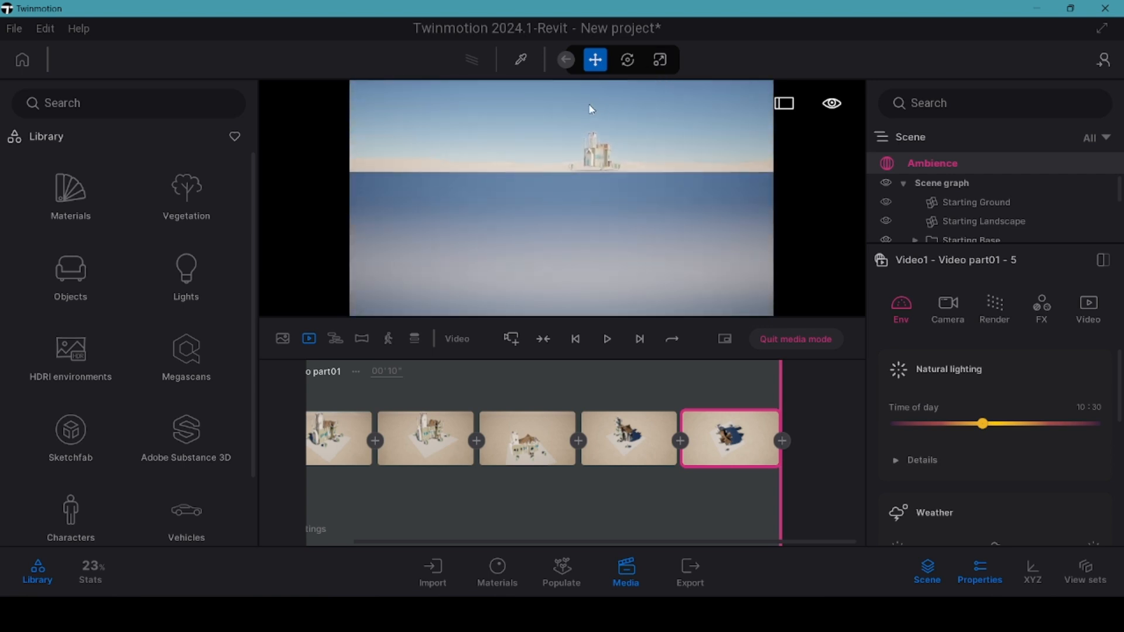
pyautogui.scroll(-3, 600, 103)
pyautogui.keyDown('shift'); pyautogui.moveTo(615, 103); pyautogui.dragTo(616, 176, button='middle'); pyautogui.keyUp('shift')
pyautogui.scroll(-3, 601, 202)
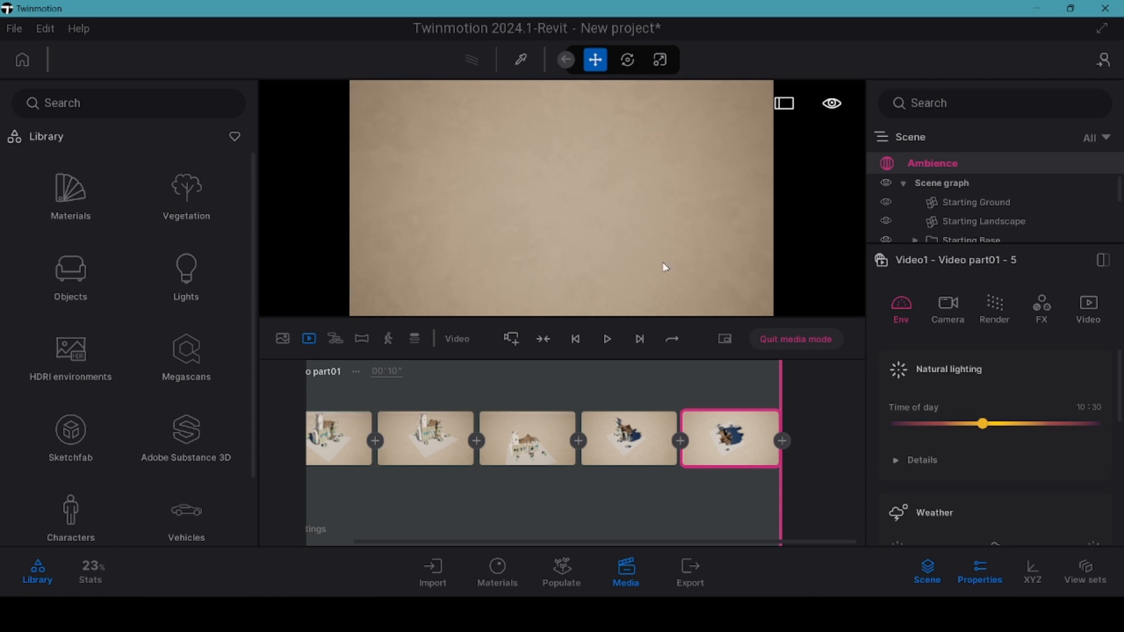
pyautogui.click(717, 430)
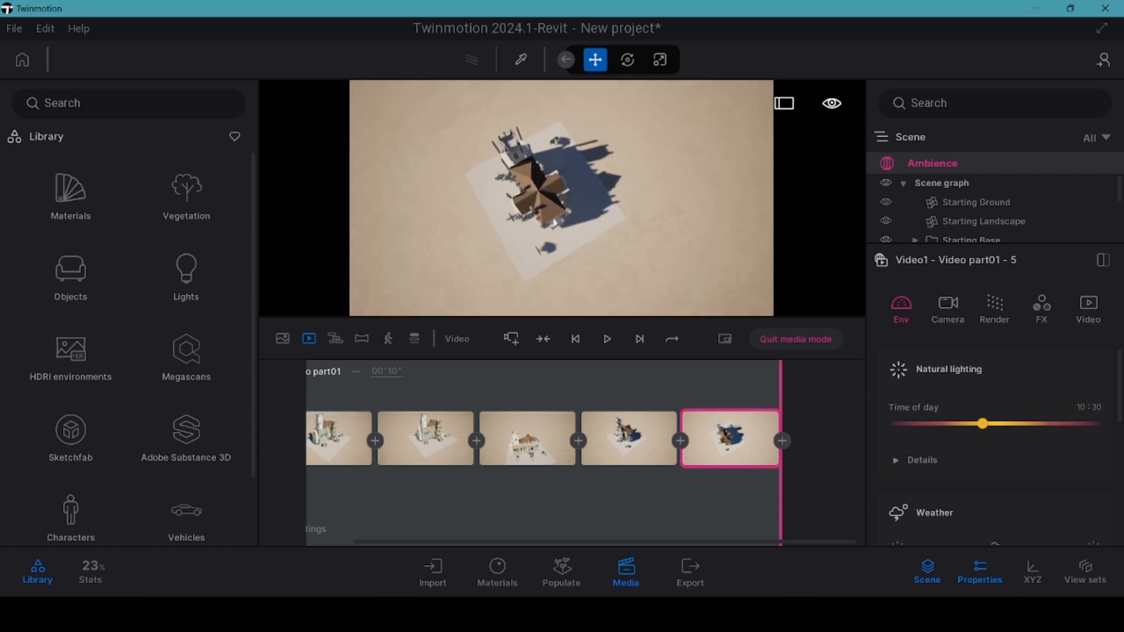
# - Add a sixth keyframe from a lower corner view on the shadow side of the church, and a seventh closer to the building
pyautogui.keyDown('shift'); pyautogui.moveTo(560, 198); pyautogui.dragTo(332, 141, button='middle'); pyautogui.keyUp('shift')
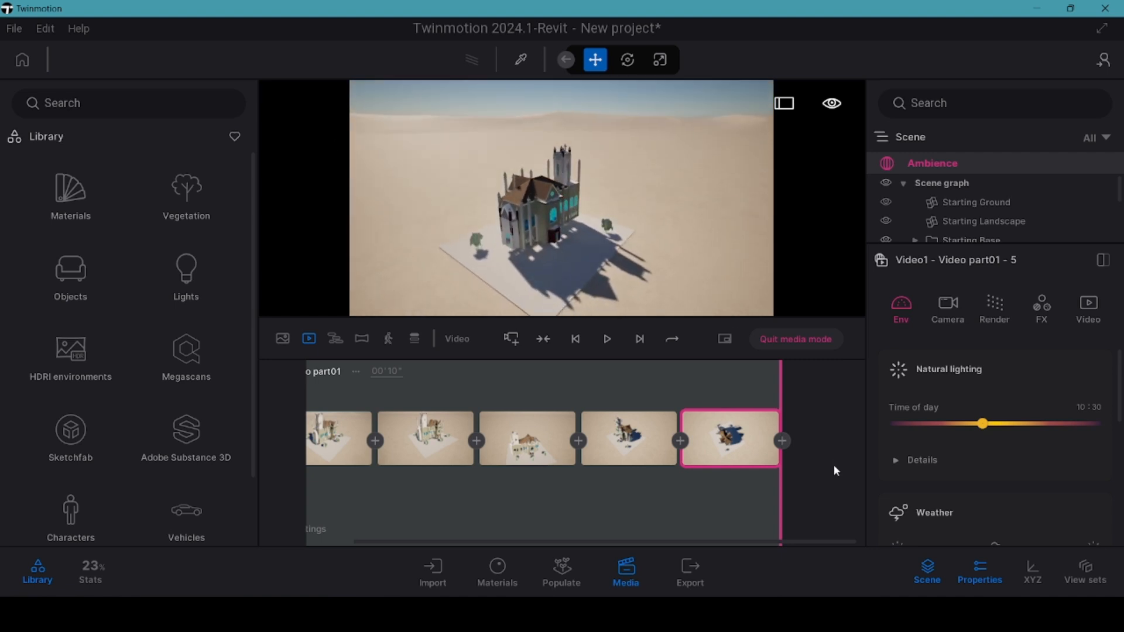
pyautogui.click(783, 440)
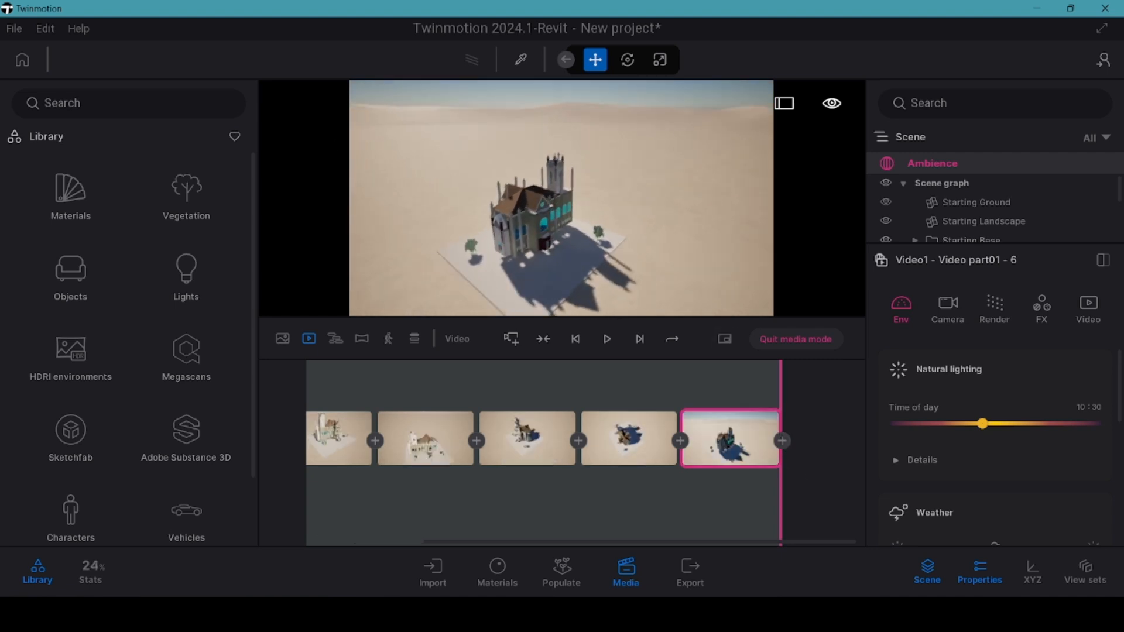
pyautogui.moveTo(586, 164)
pyautogui.keyDown('shift'); pyautogui.mouseDown(button='middle')
pyautogui.moveTo(620, 196)
pyautogui.moveTo(576, 181)
pyautogui.moveTo(577, 196)
pyautogui.moveTo(570, 158)
pyautogui.mouseUp(button='middle'); pyautogui.keyUp('shift')
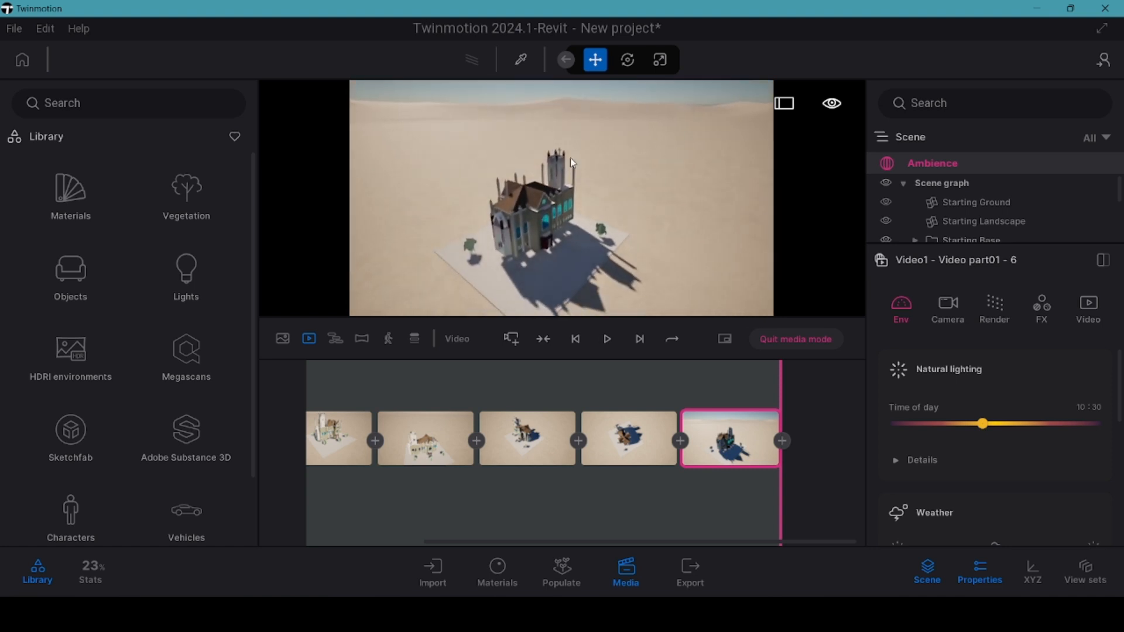
pyautogui.scroll(4, 532, 199)
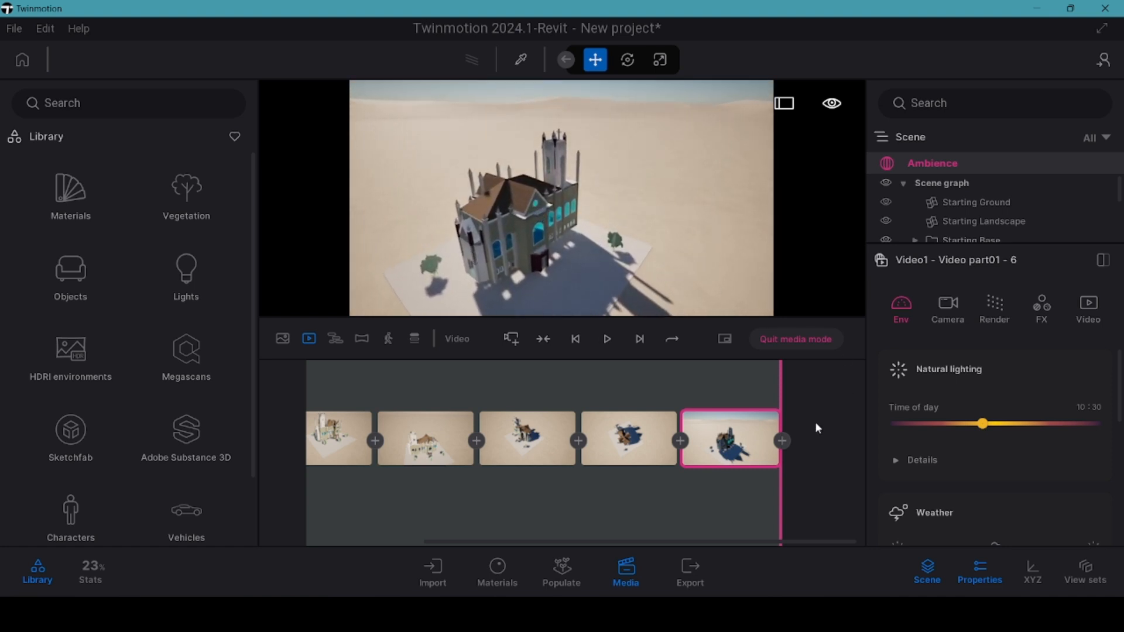
pyautogui.click(782, 441)
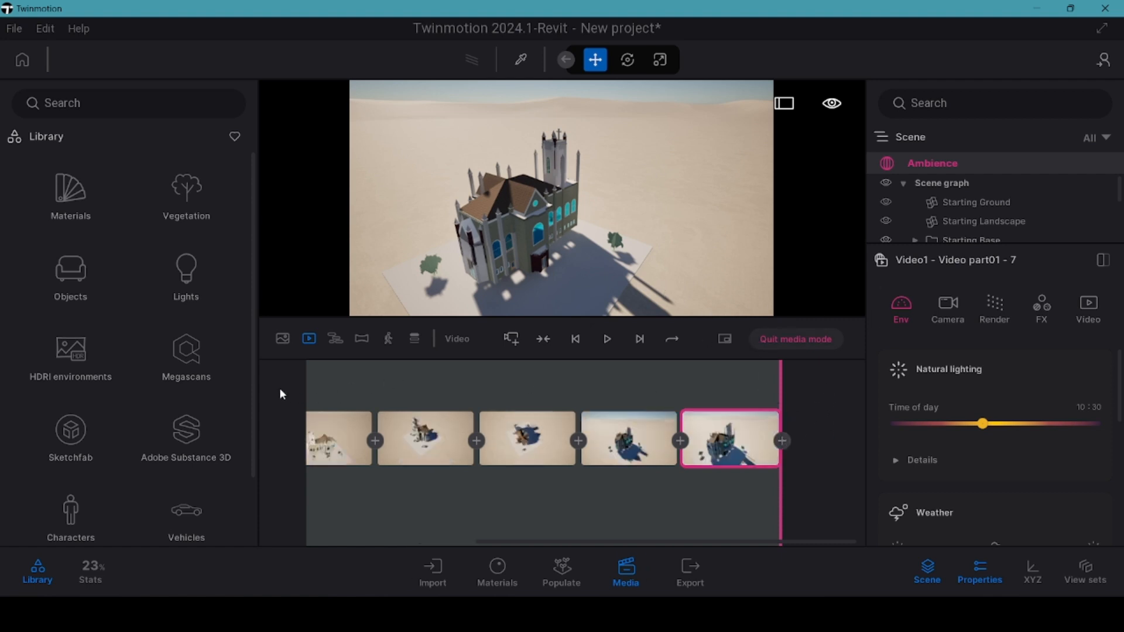
# - Review the created images and video, then select Image1 and Image2 for local export
pyautogui.click(283, 338)
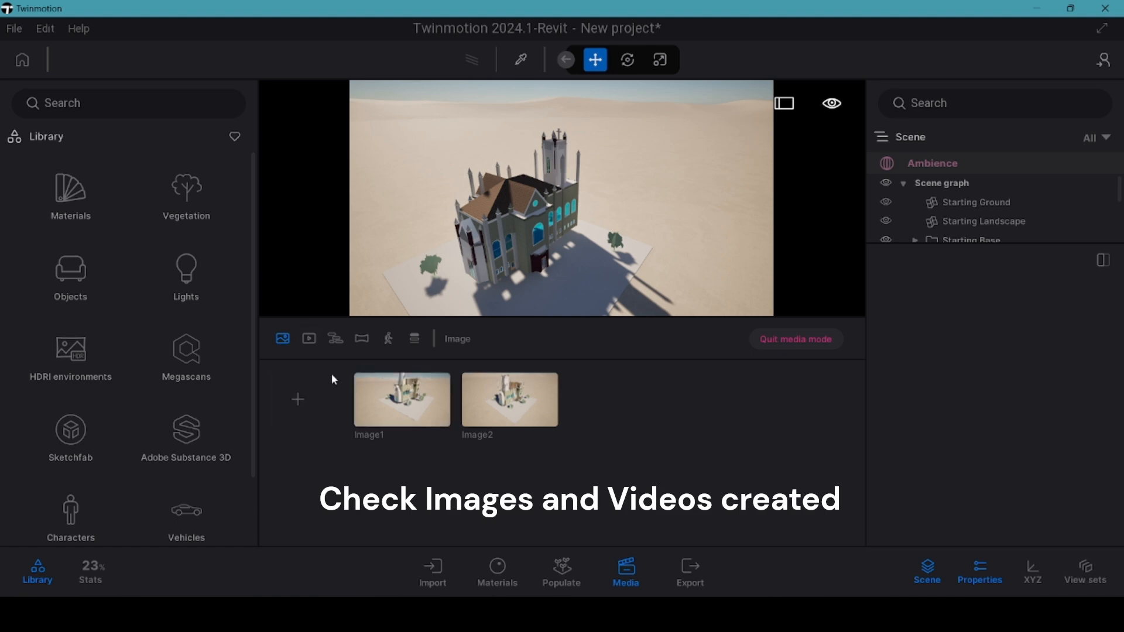
pyautogui.click(311, 339)
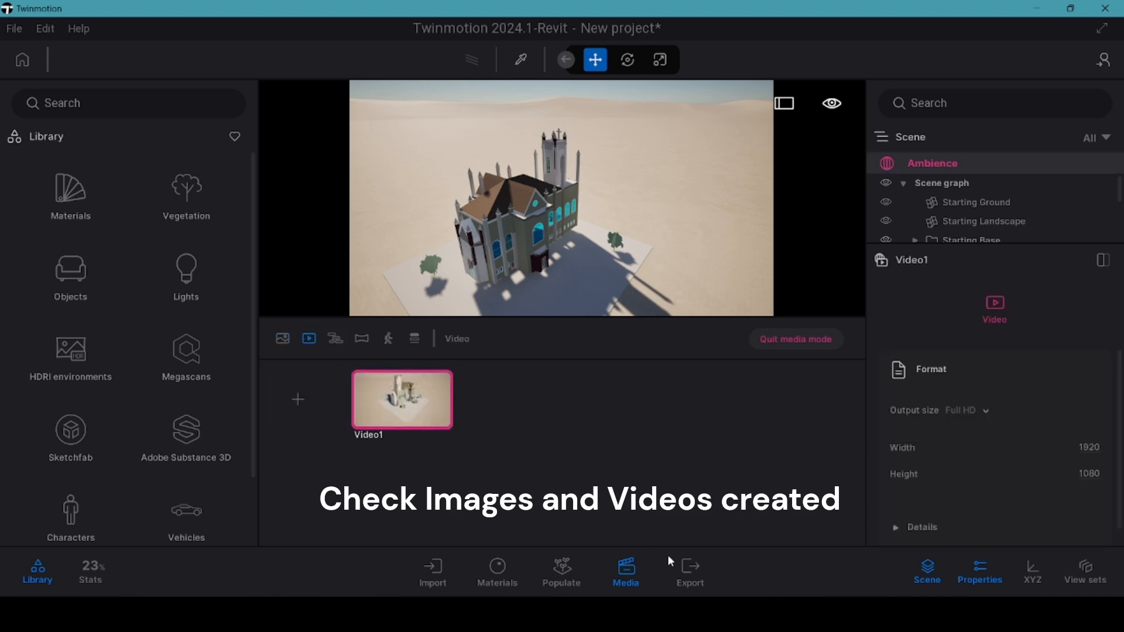
pyautogui.click(693, 567)
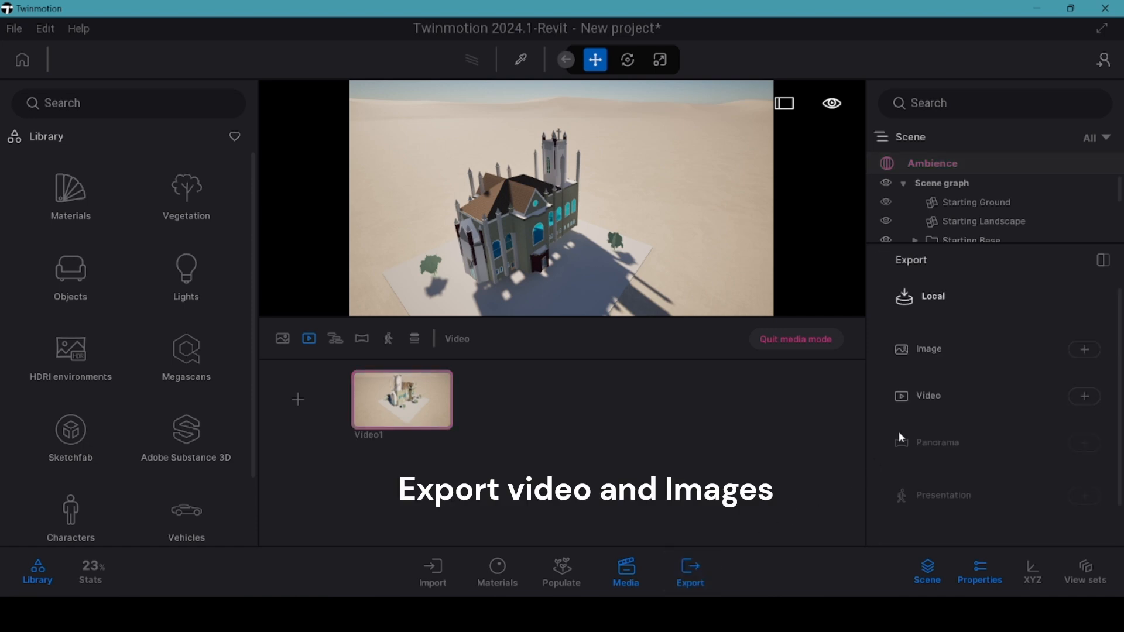
pyautogui.click(1089, 351)
pyautogui.click(368, 345)
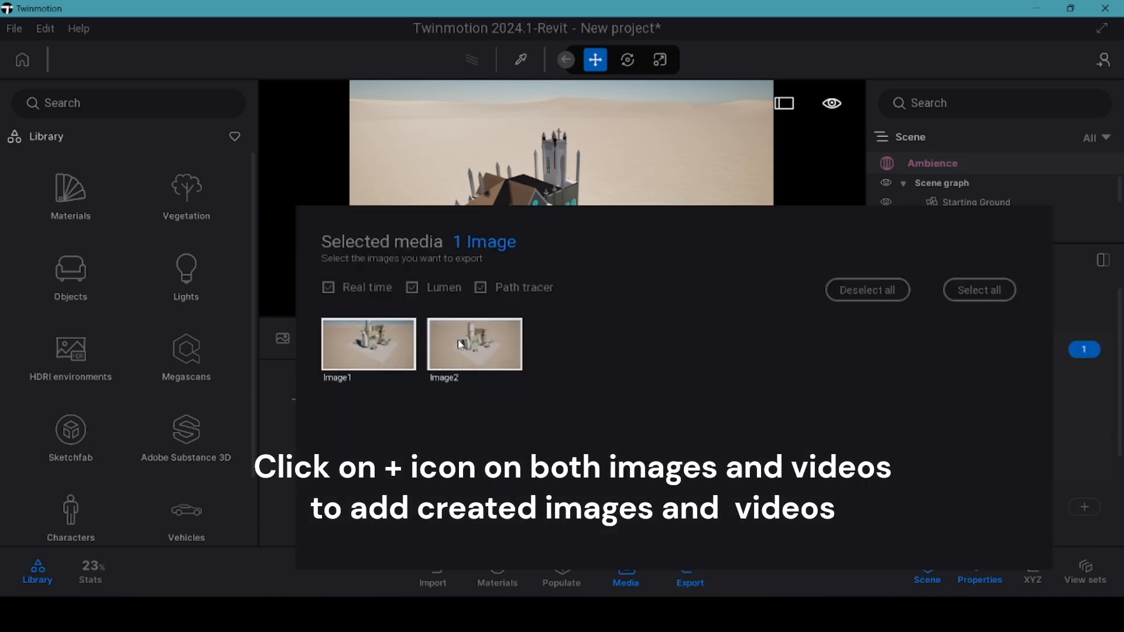
pyautogui.click(474, 351)
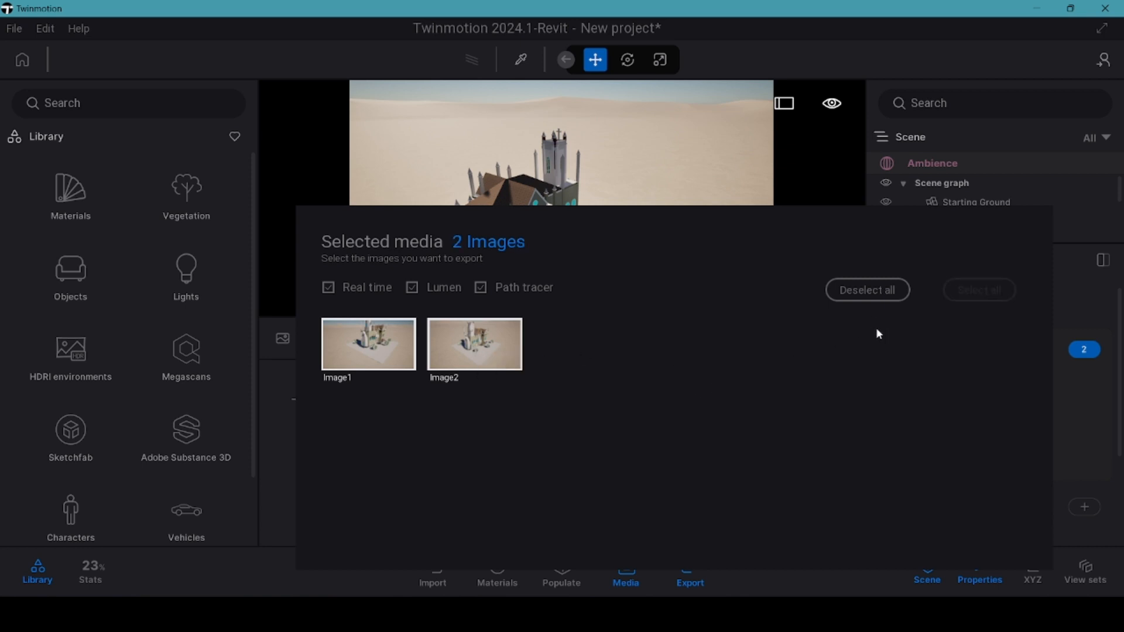
# - Close the image selection and add Video1 to the media selected for local export
pyautogui.click(1120, 344)
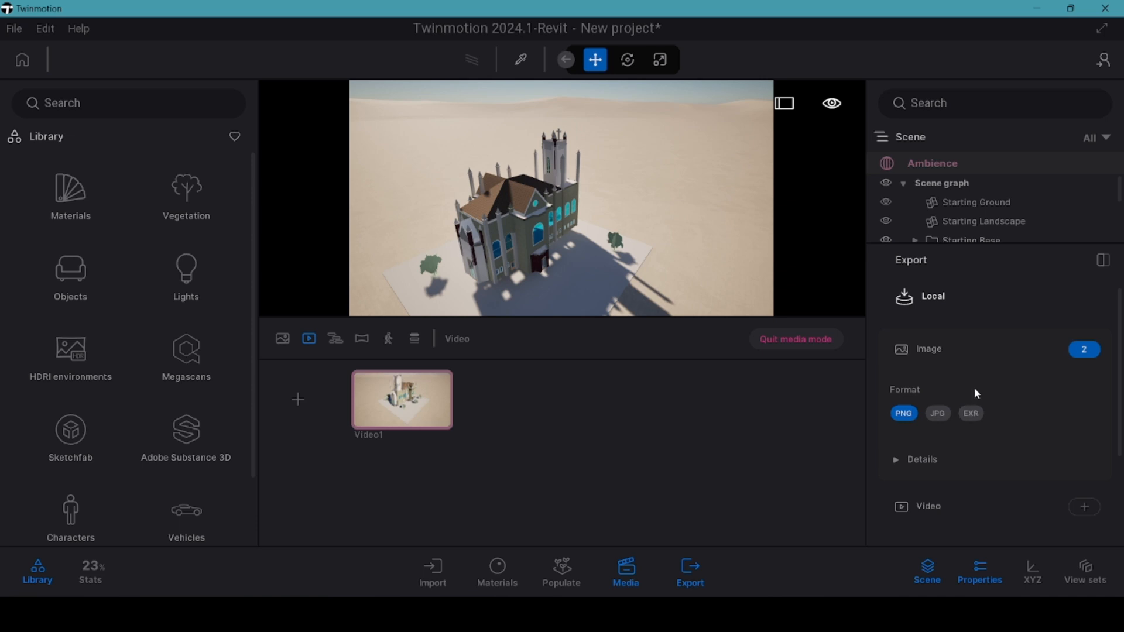
pyautogui.scroll(-5, 983, 410)
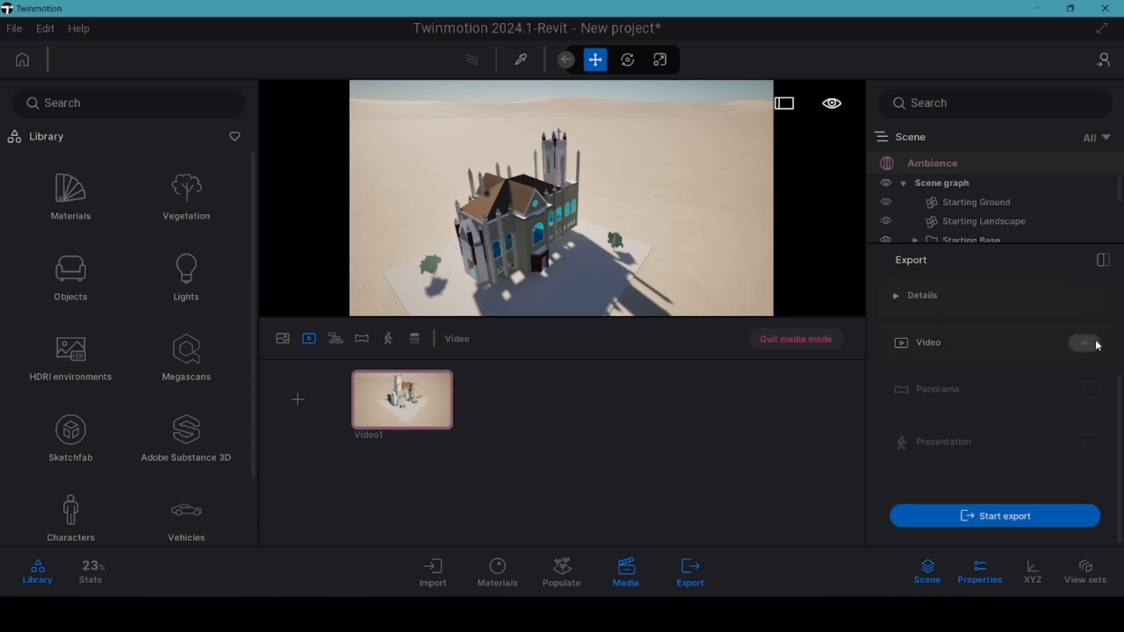
pyautogui.click(1086, 344)
pyautogui.click(368, 345)
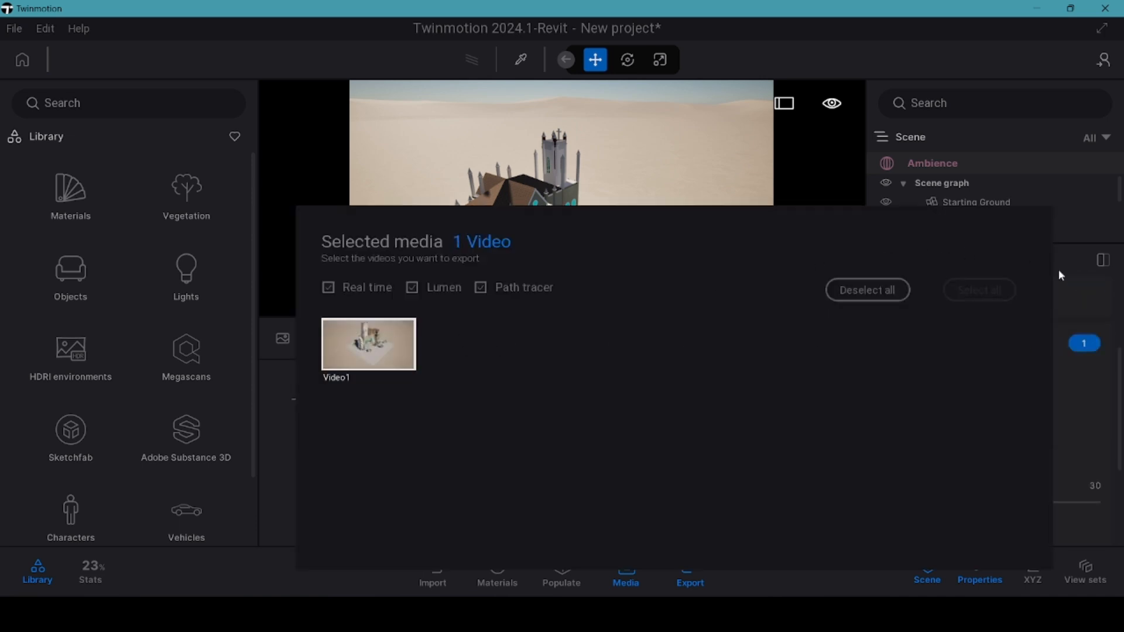
pyautogui.click(1058, 270)
# - Start the export of the two selected images and Video1, saving them in the Downloads folder
pyautogui.scroll(-5, 1059, 400)
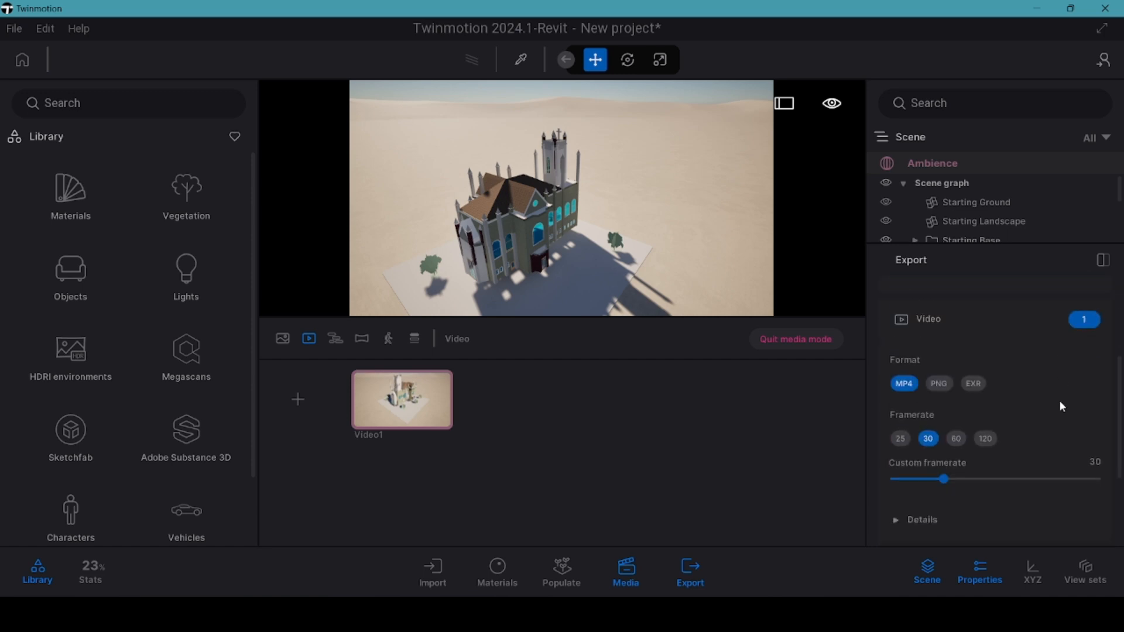
pyautogui.scroll(-3, 987, 477)
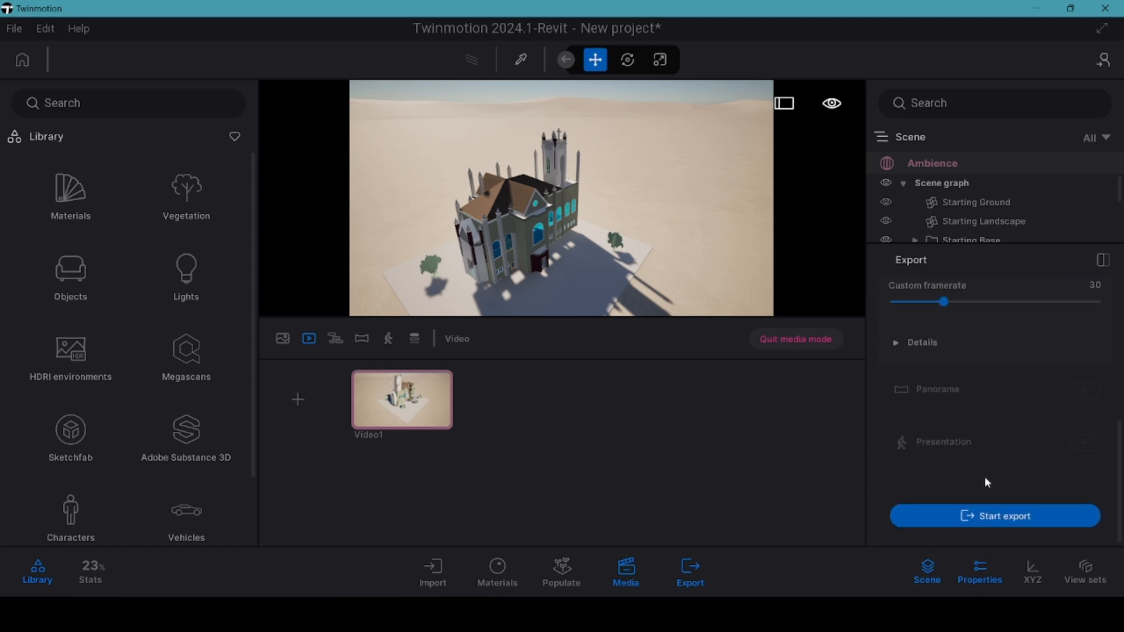
pyautogui.click(1034, 515)
pyautogui.click(61, 187)
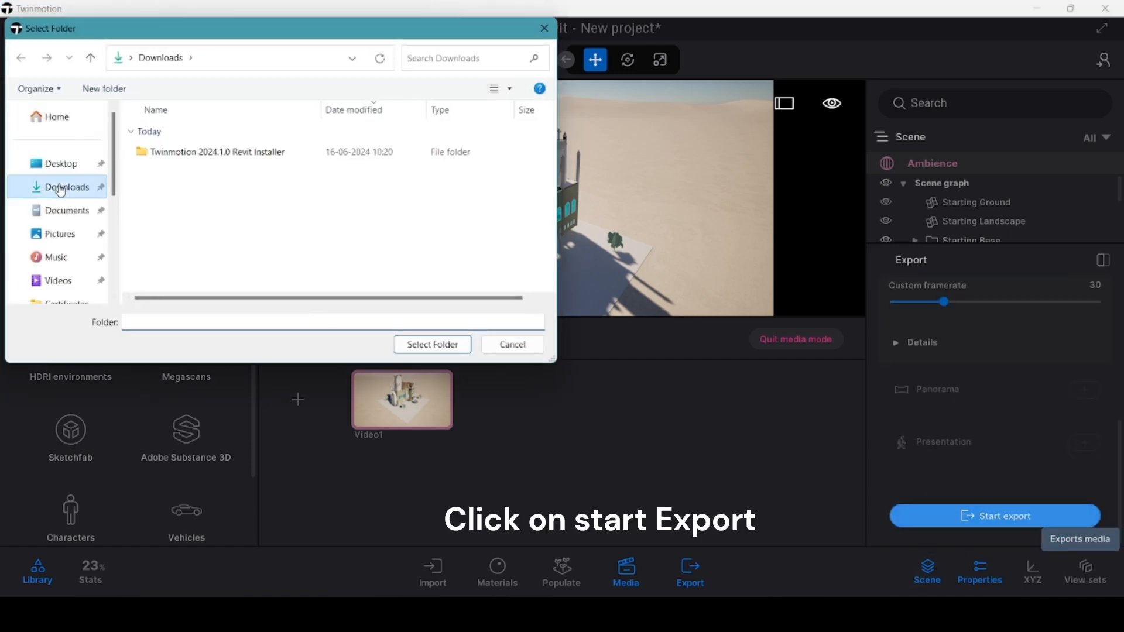
pyautogui.click(451, 350)
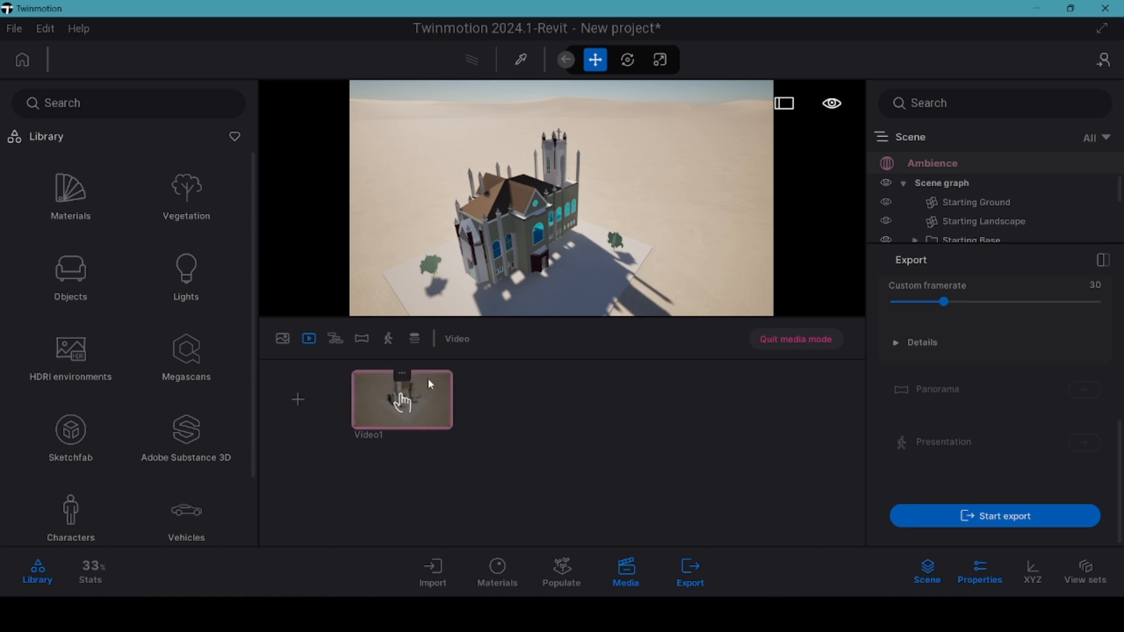
# - Open Video1 and play it back to review the camera path around the church
pyautogui.click(409, 403)
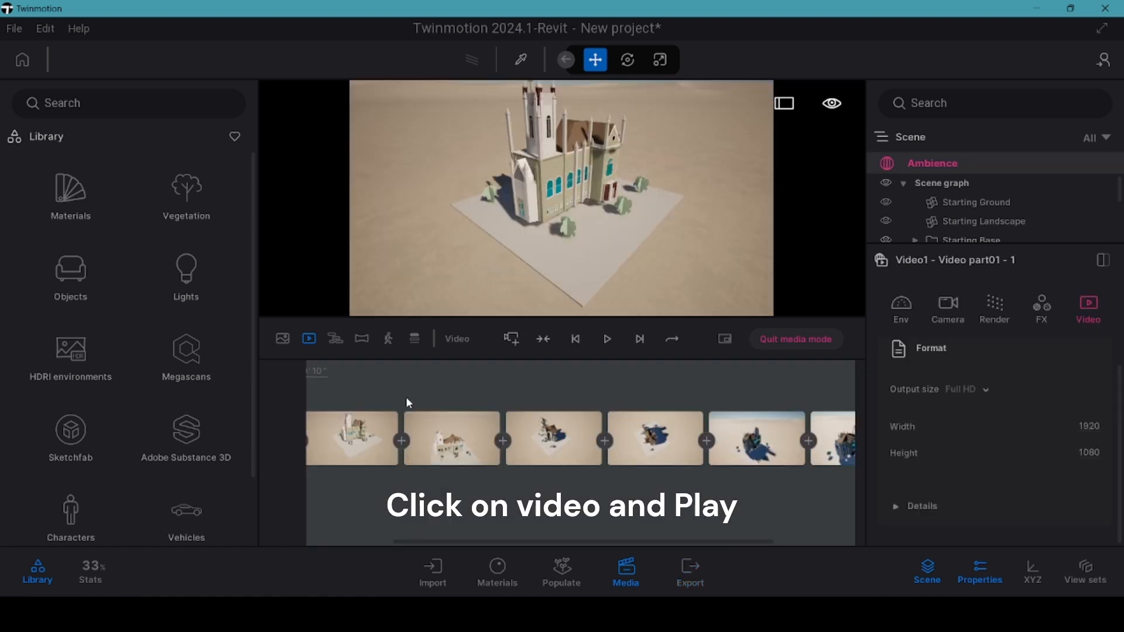
pyautogui.click(605, 344)
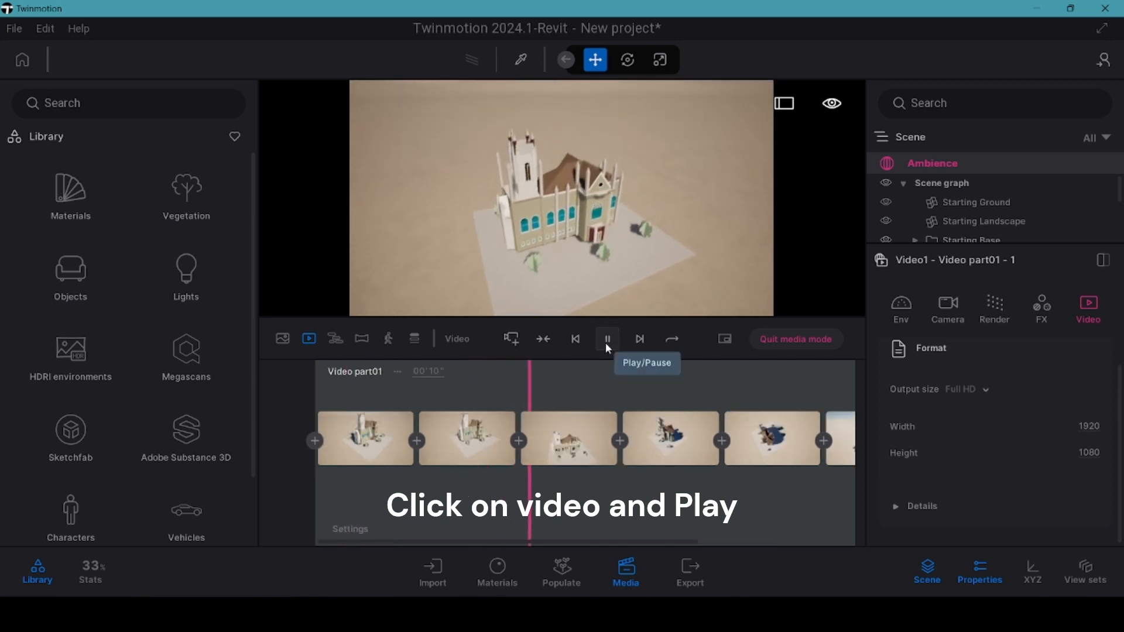